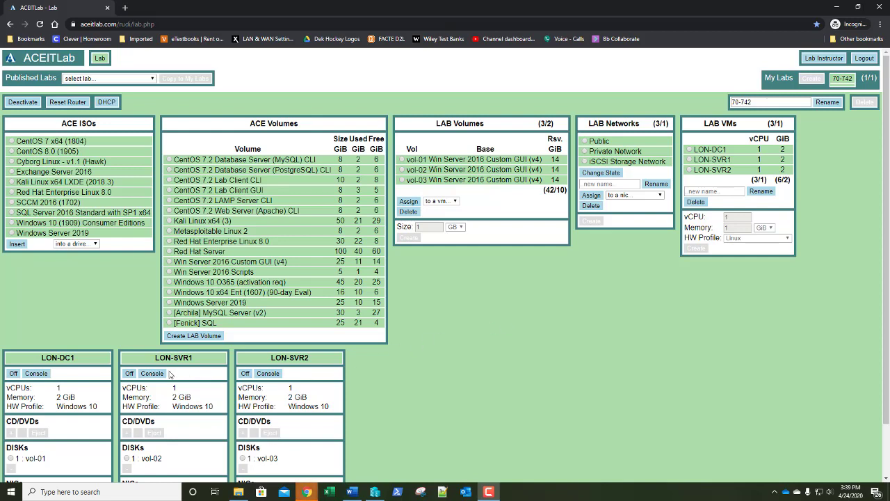
Launch the remote console for the LON-DC1 virtual machine in ACEITLab.
left_click(39, 375)
left_click(37, 374)
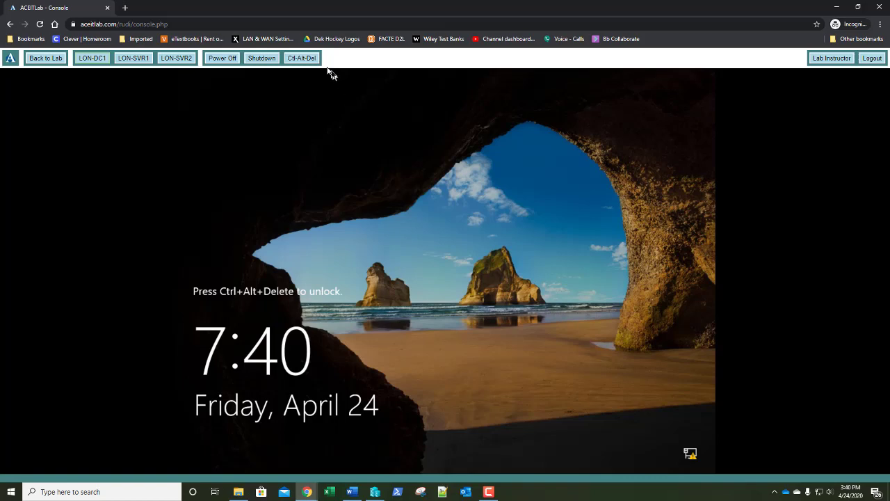
Send Ctrl+Alt+Delete to LON-DC1 and sign in with the administrator password.
left_click(309, 61)
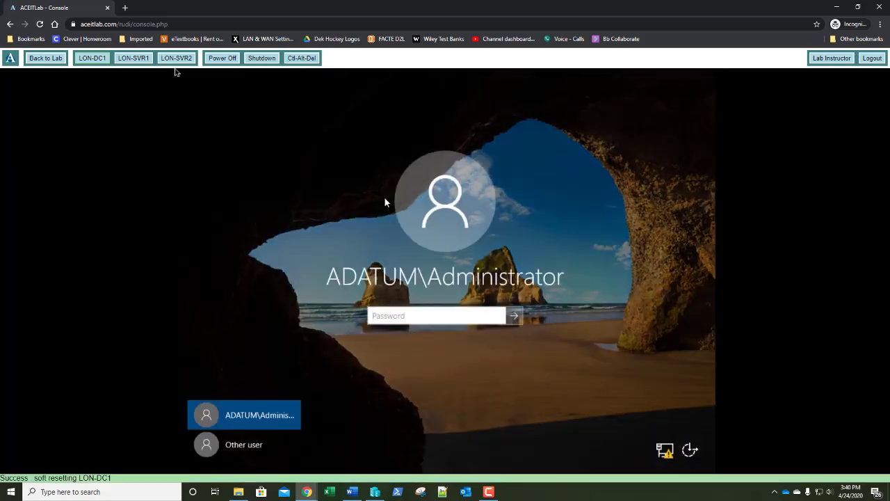
key("Return")
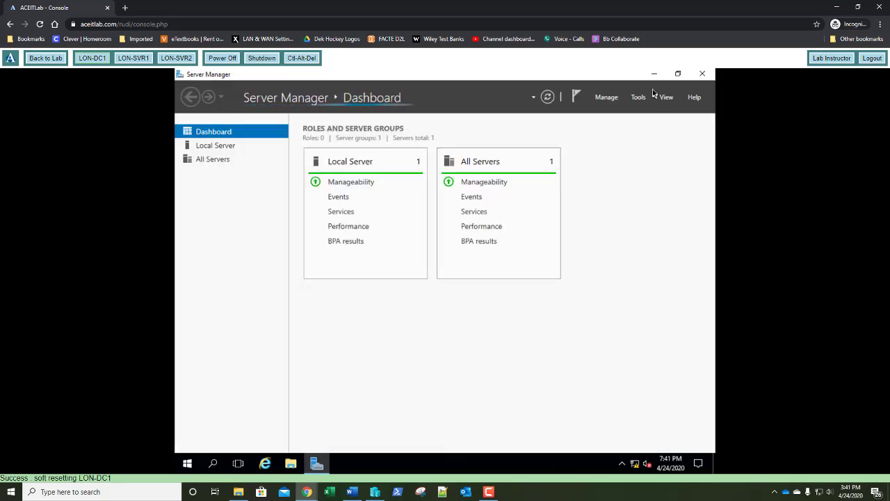
Launch Active Directory Users and Computers and start a New > User in the Sales OU.
left_click(637, 97)
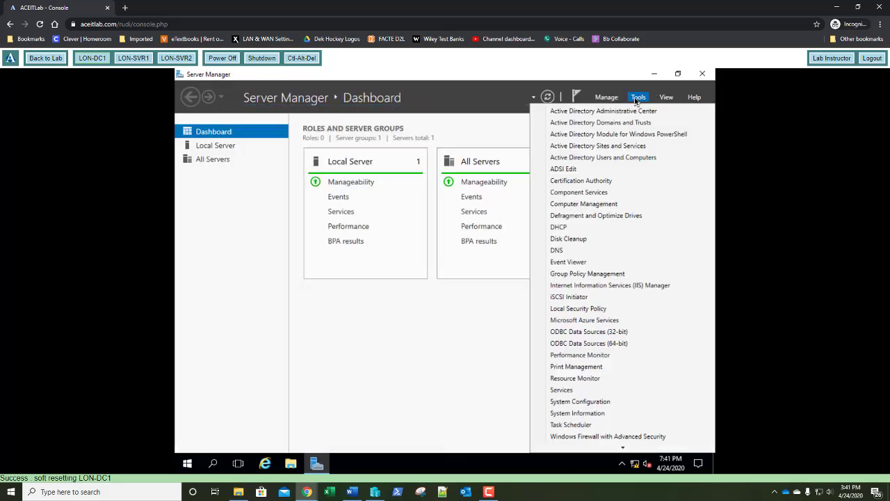
left_click(617, 157)
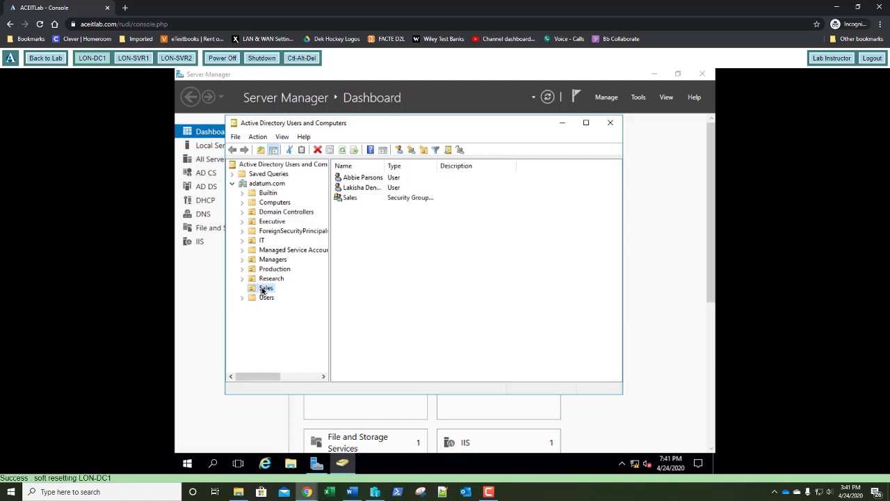
left_click(265, 288)
left_click(387, 227)
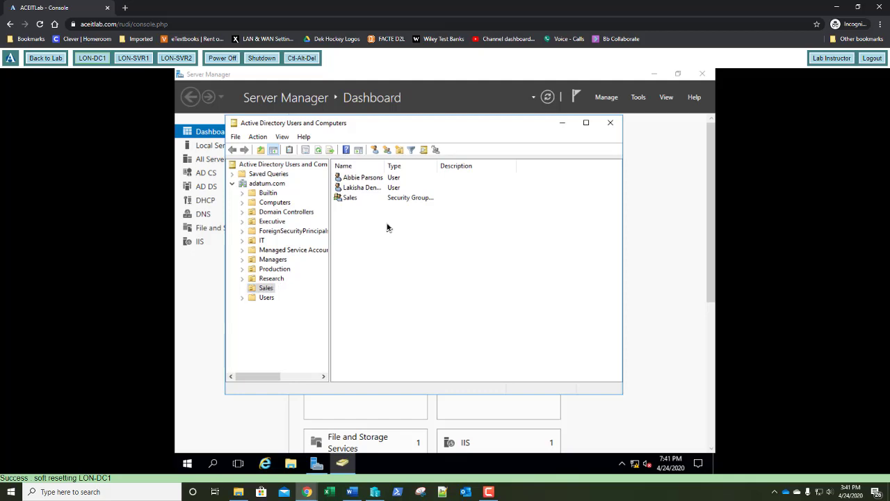
right_click(388, 228)
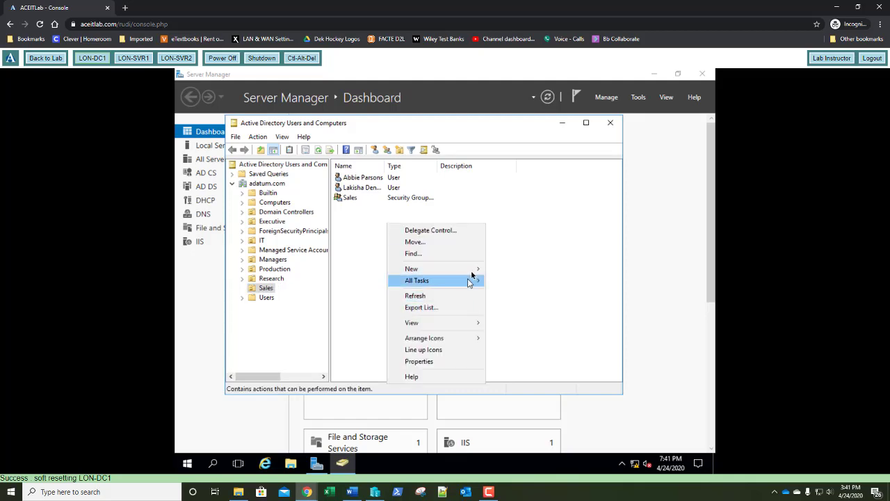
mouse_move(475, 269)
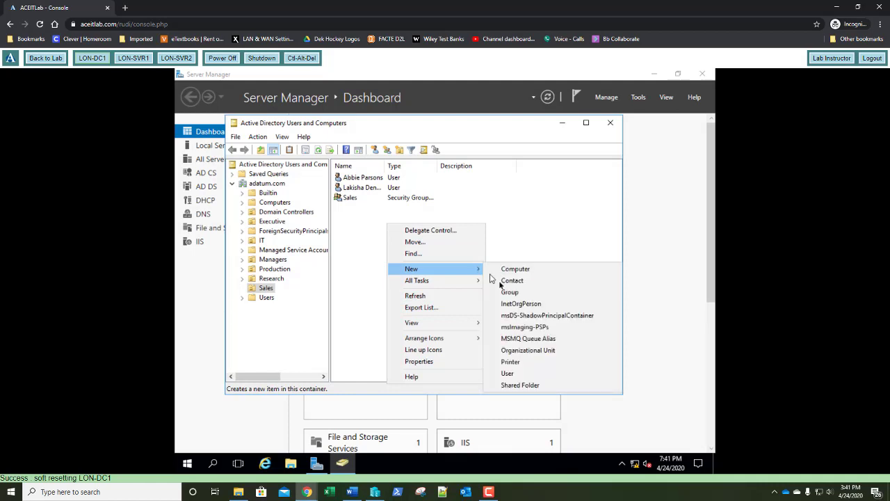
left_click(508, 375)
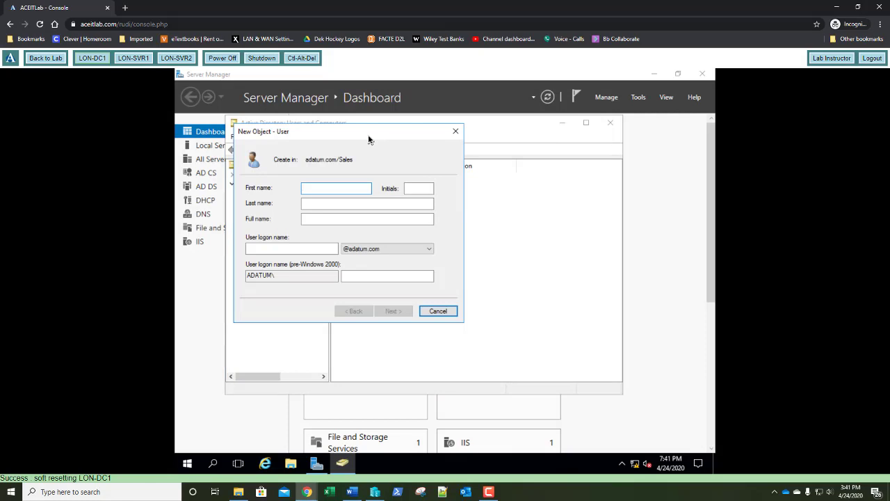
Enter the new user's first name, last name and logon name, keeping the auto-filled full name.
type("Lo")
key("Tab")
key("Tab")
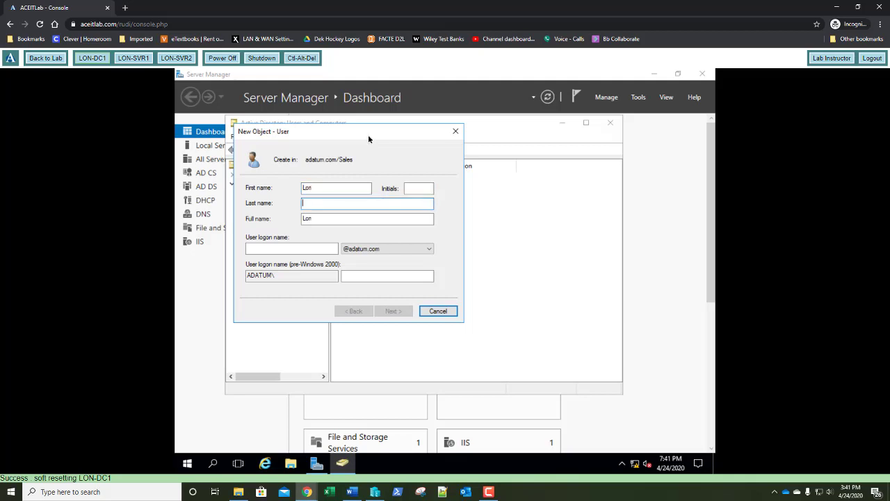
type("Kane")
key("Tab")
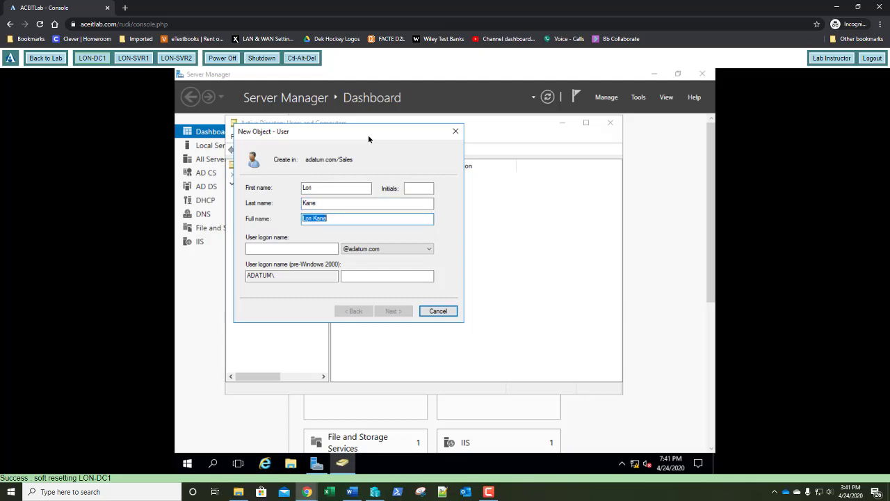
key("Tab")
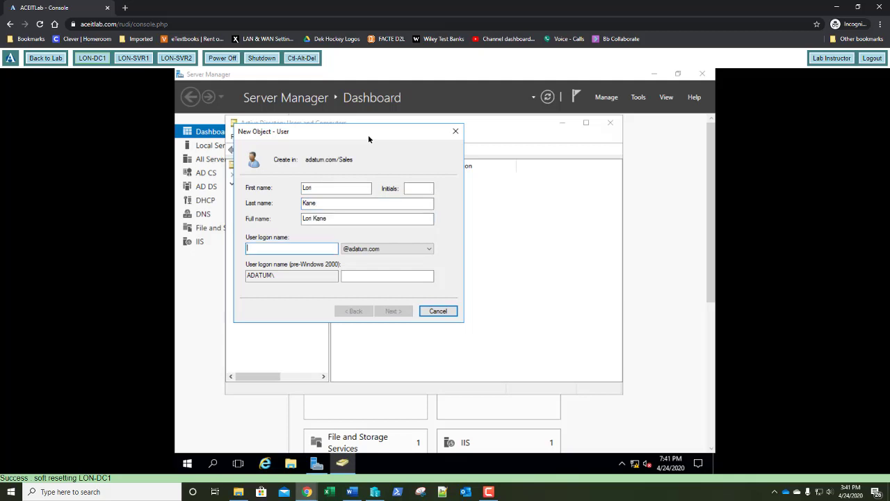
type("lori")
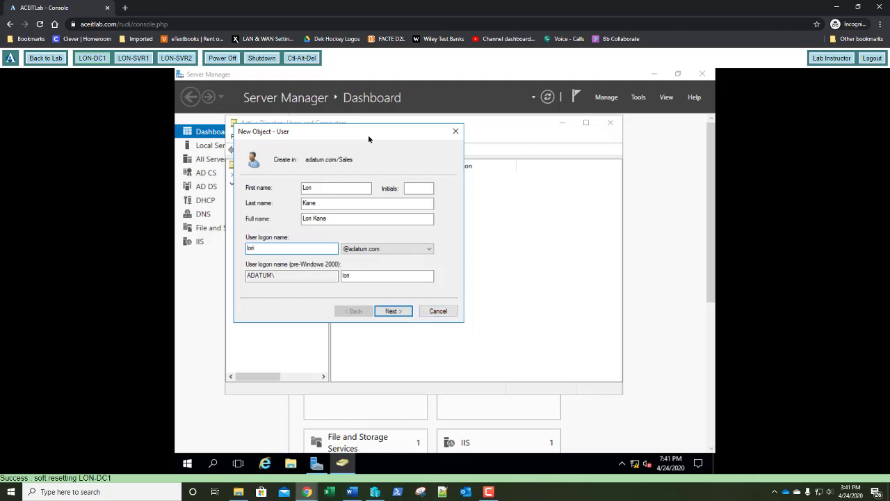
type(".kane")
Go back and trim the pre-Windows 2000 logon name down to the last name only.
key("Return")
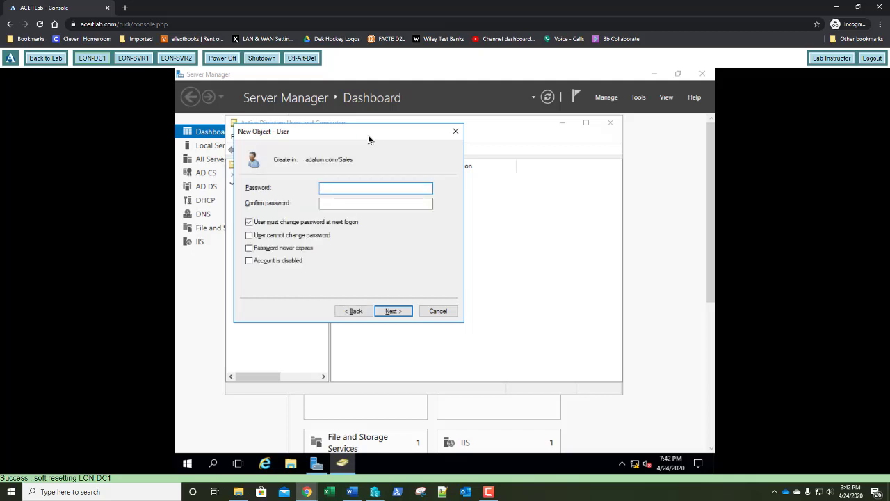
left_click(355, 311)
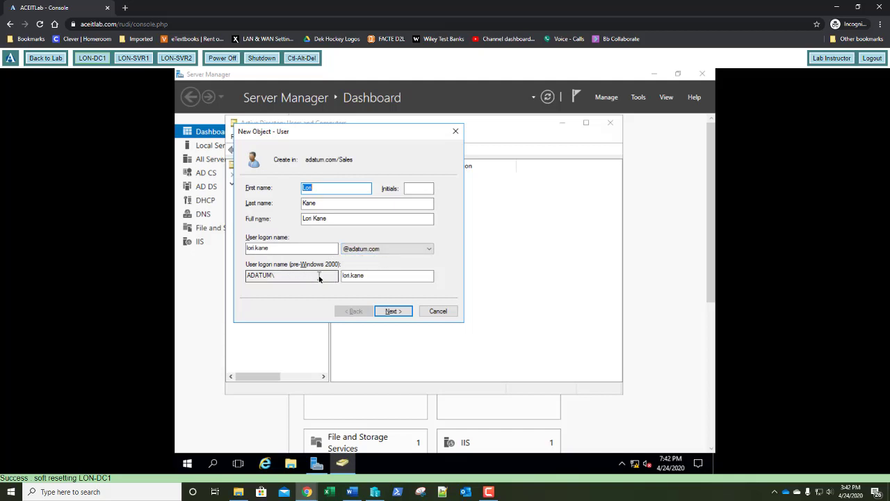
left_click(351, 276)
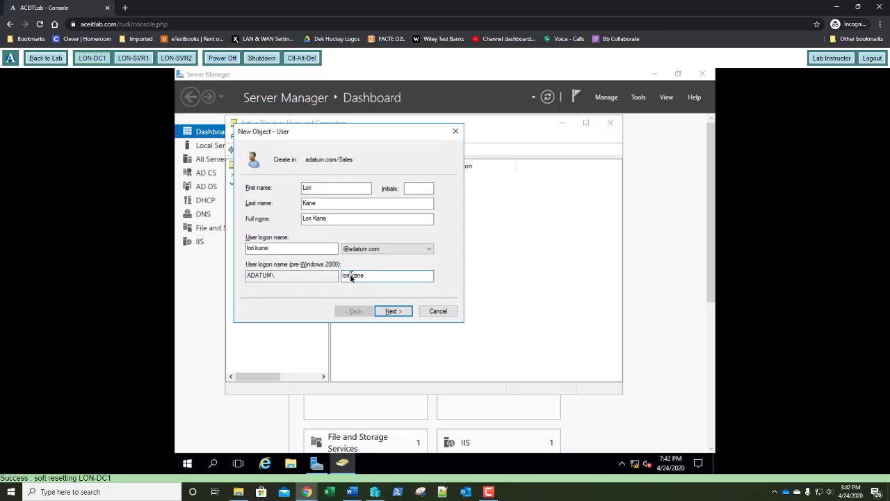
key("BackSpace")
key("BackSpace")
key("BackSpace")
key("BackSpace")
key("BackSpace")
Enter and confirm the user's password, set it to never expire without forced change, and finish.
left_click(390, 313)
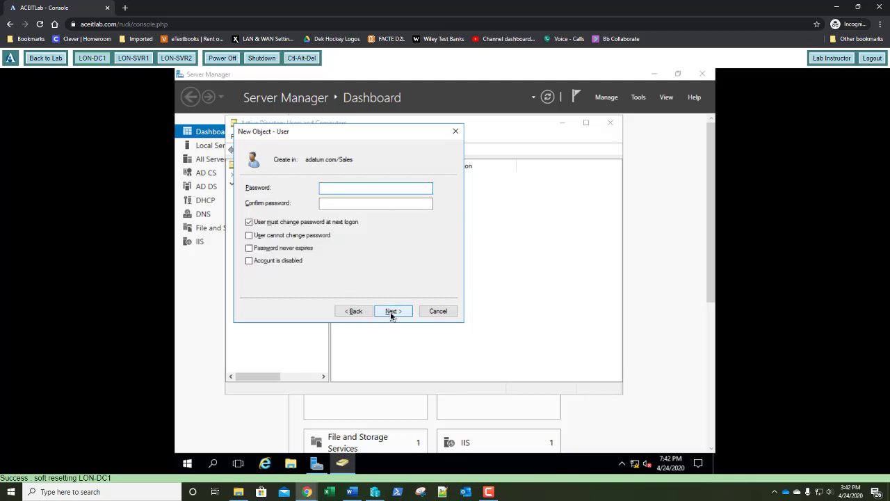
key("Tab")
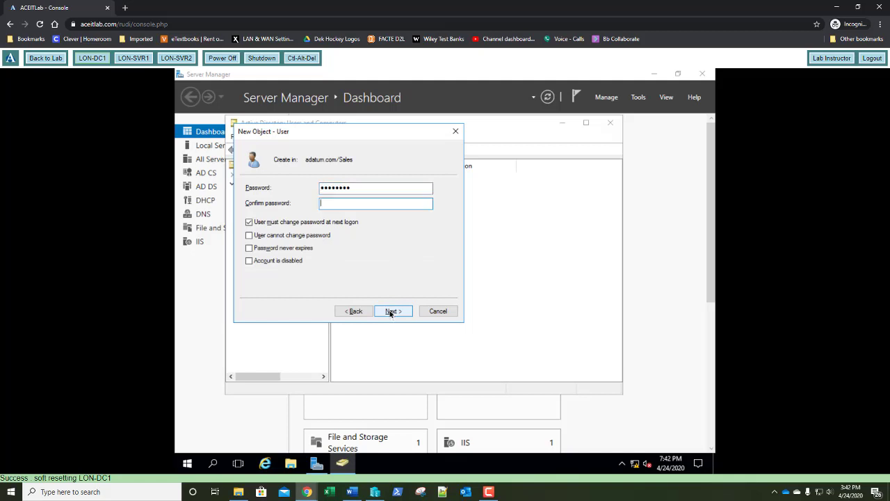
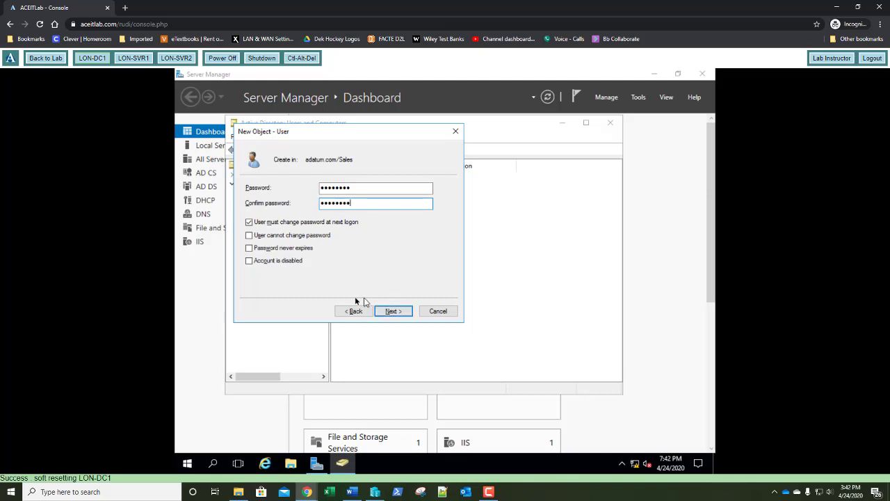
left_click(249, 222)
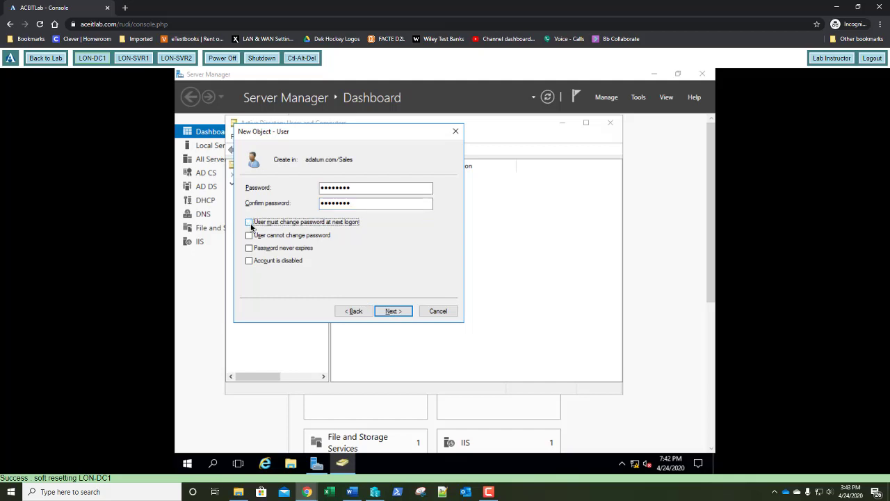
left_click(249, 248)
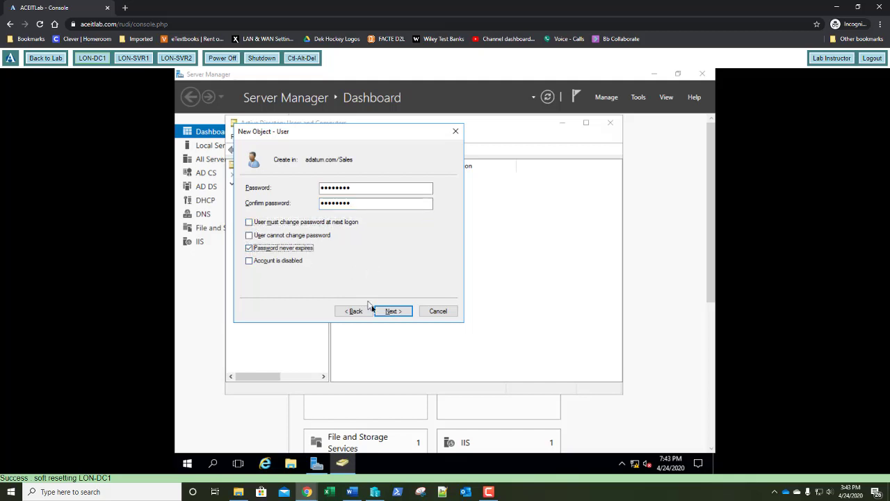
left_click(392, 312)
left_click(390, 314)
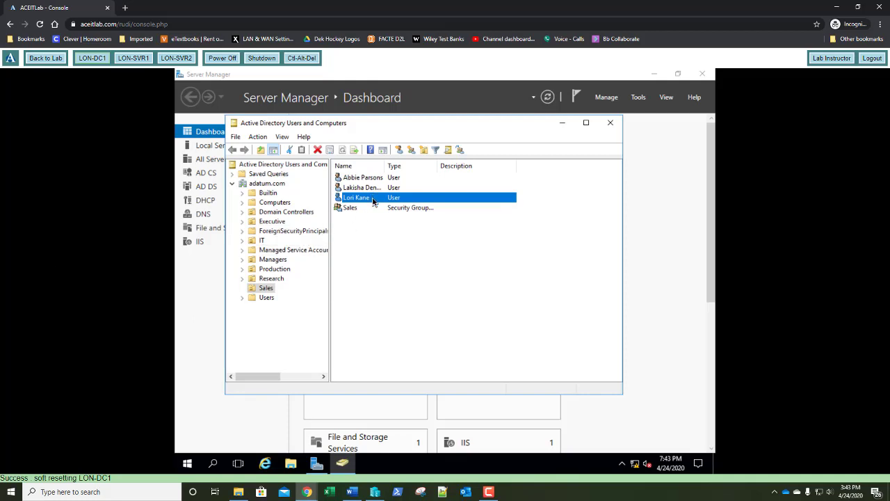
Open the third Sales user's Properties and enter a telephone number on the General tab.
right_click(373, 201)
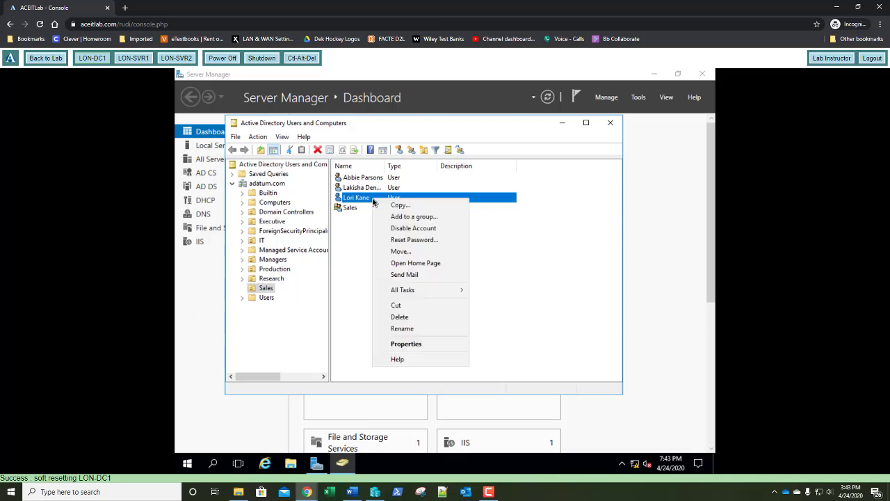
left_click(399, 348)
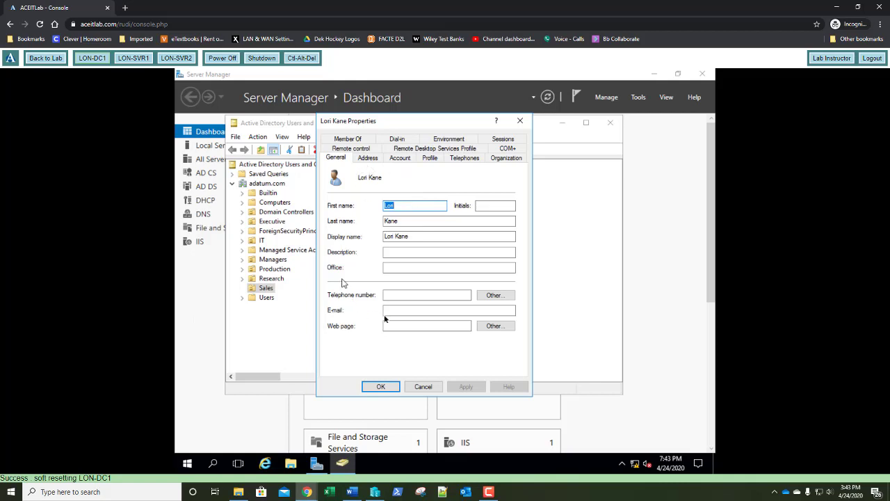
left_click(403, 295)
type("123-12")
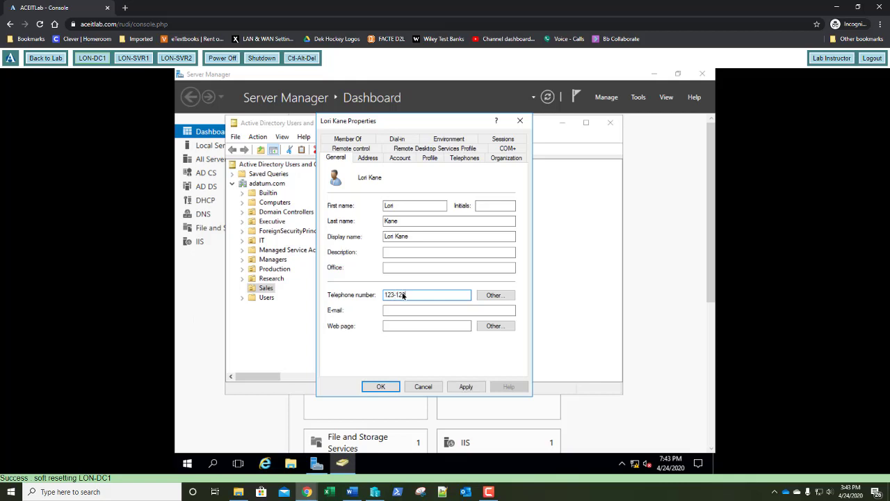
type("3-1234")
On the Address tab, enter the user's street, city, state and postal code.
left_click(368, 158)
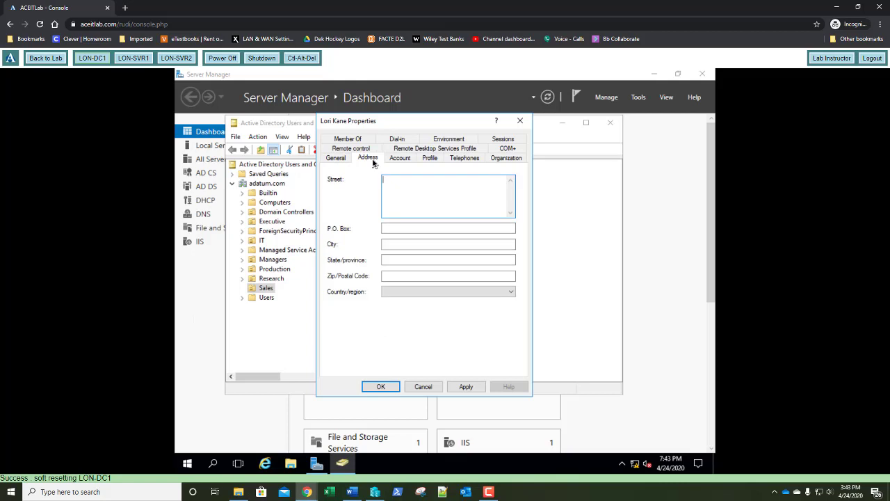
type("1234 Main St.")
key("Tab")
key("Tab")
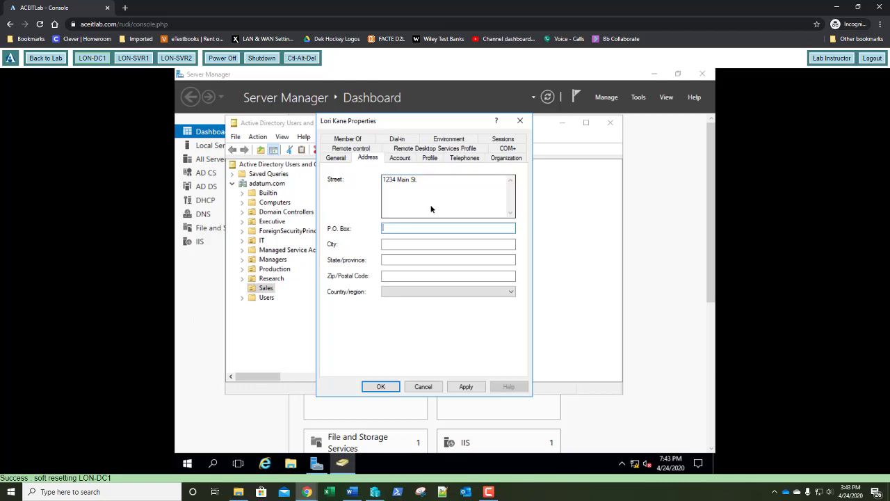
type("London")
key("Tab")
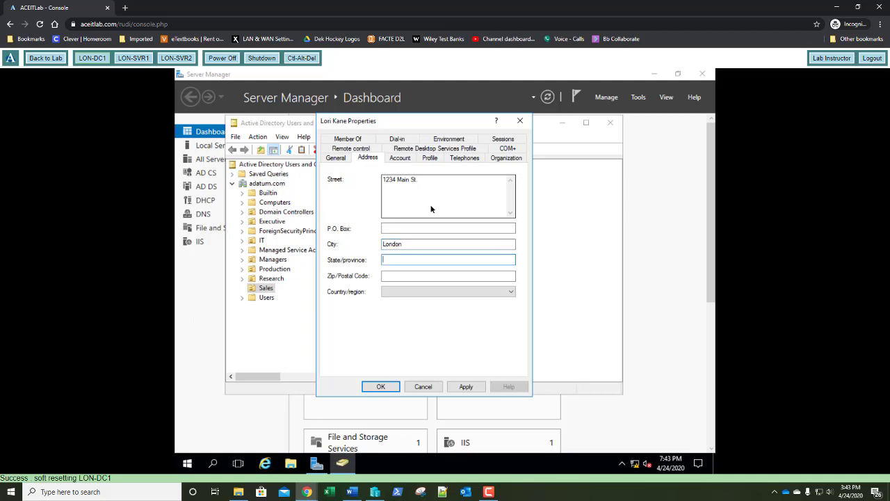
type("CA")
key("Tab")
type("44234")
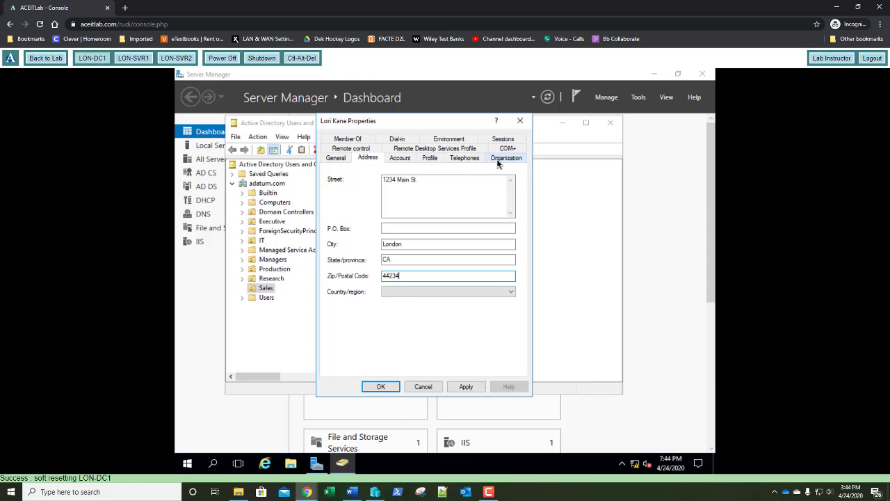
Set the user's Country/region to United States.
left_click(409, 291)
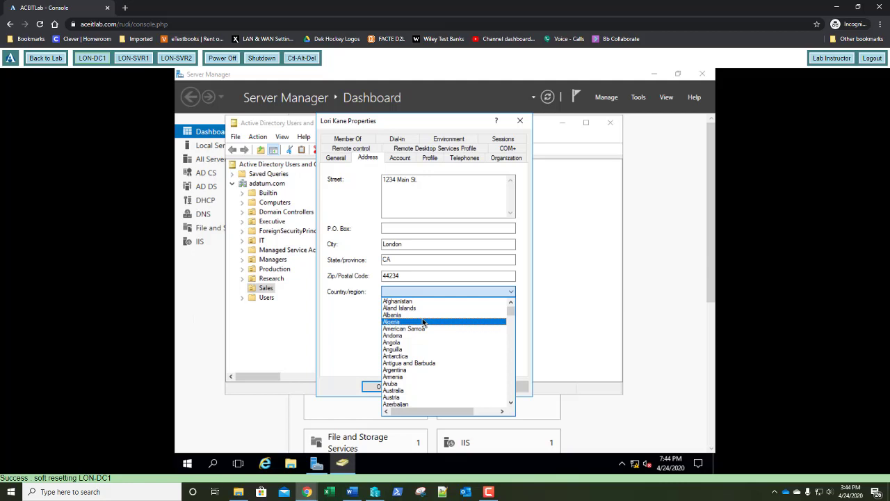
key("v")
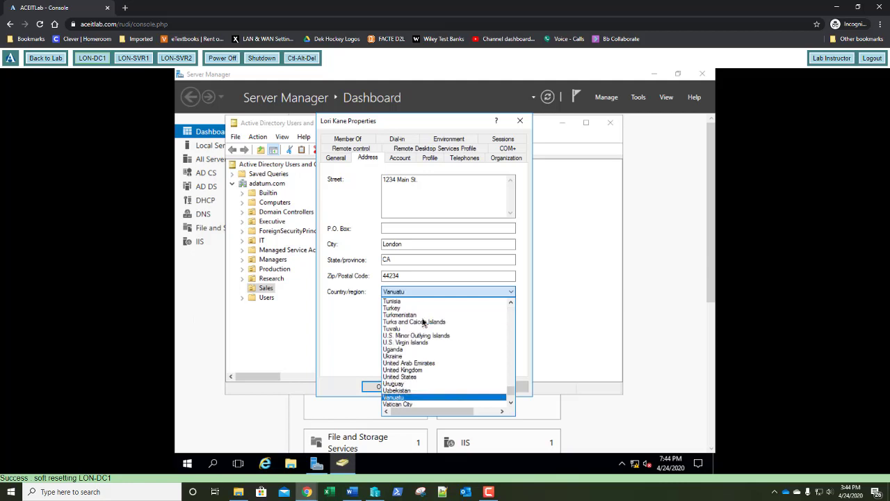
left_click(400, 377)
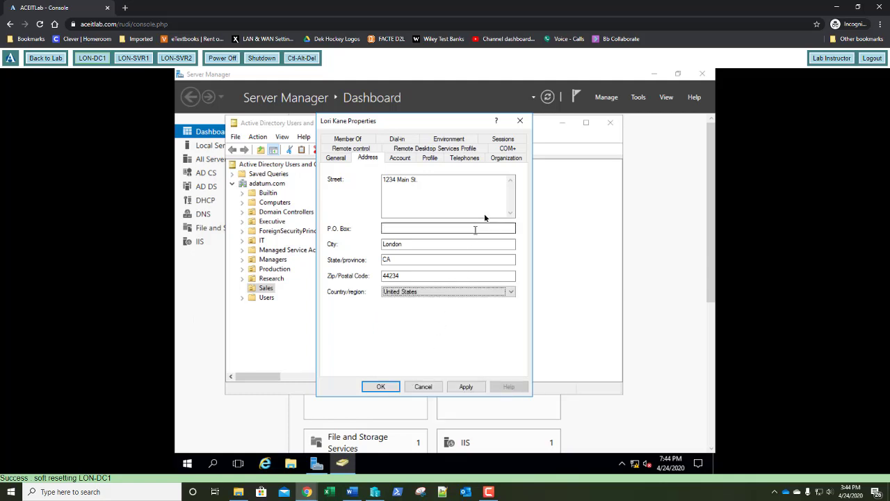
left_click(507, 159)
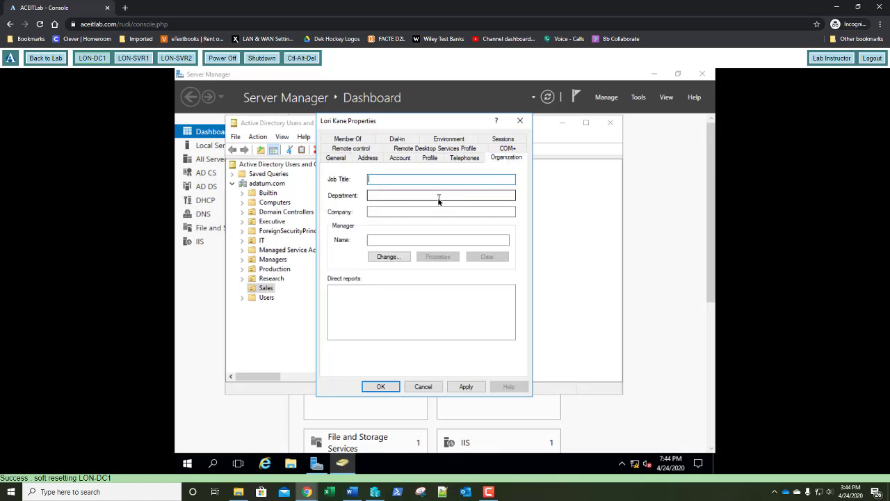
Enter job title 'Sales Department', department 'Sales' and company 'Adatum Corporation'.
type("Sales Department")
left_click(438, 199)
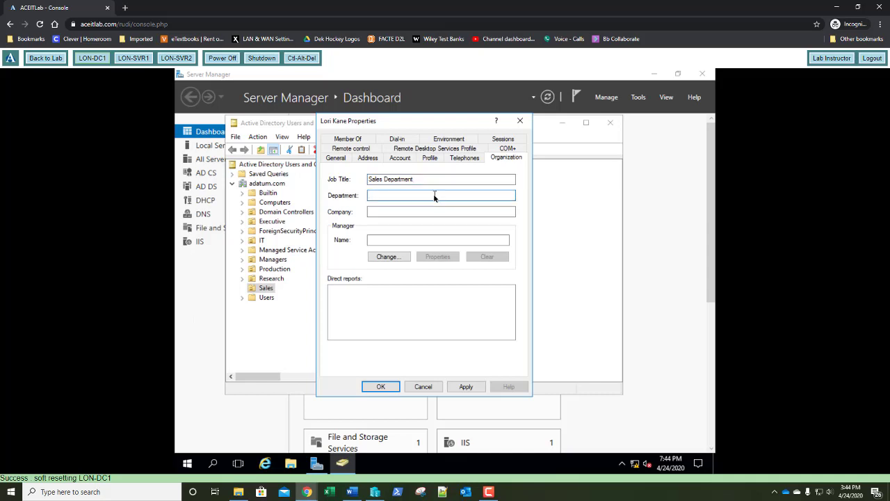
type("Sales")
left_click(401, 213)
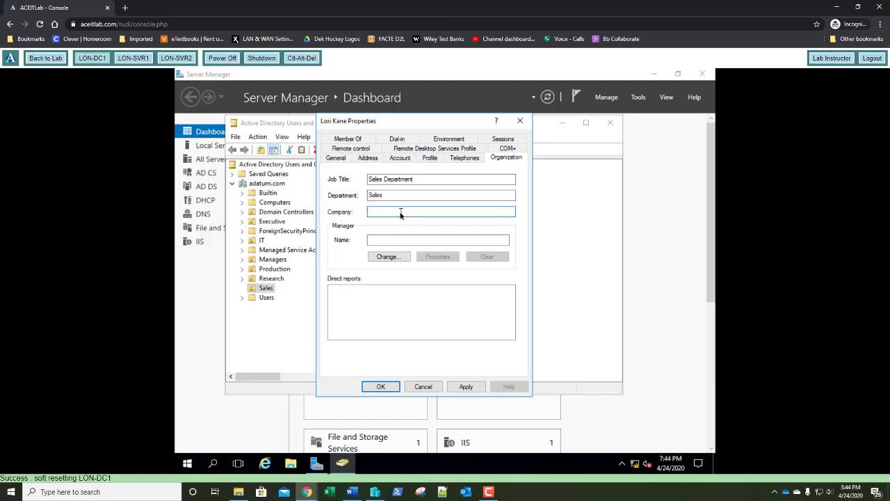
type("Adatum Corporation")
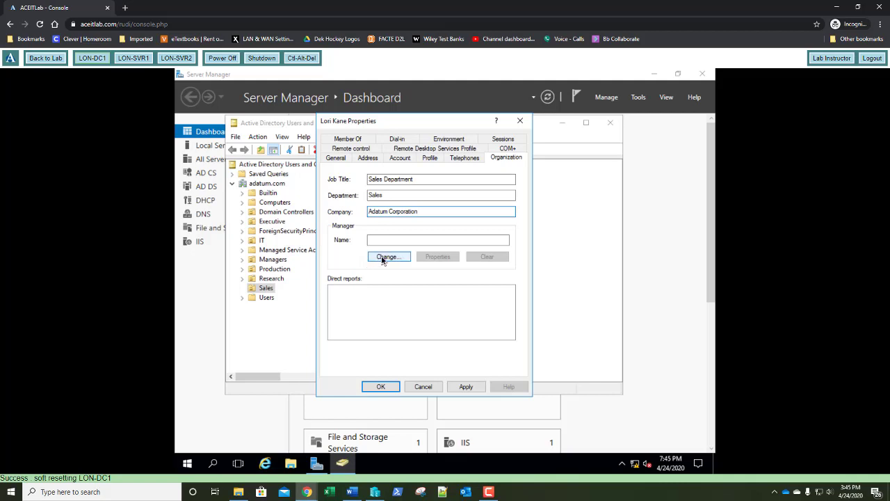
Choose the user's manager by entering 'lak' in Select User or Contact and resolving it.
left_click(386, 257)
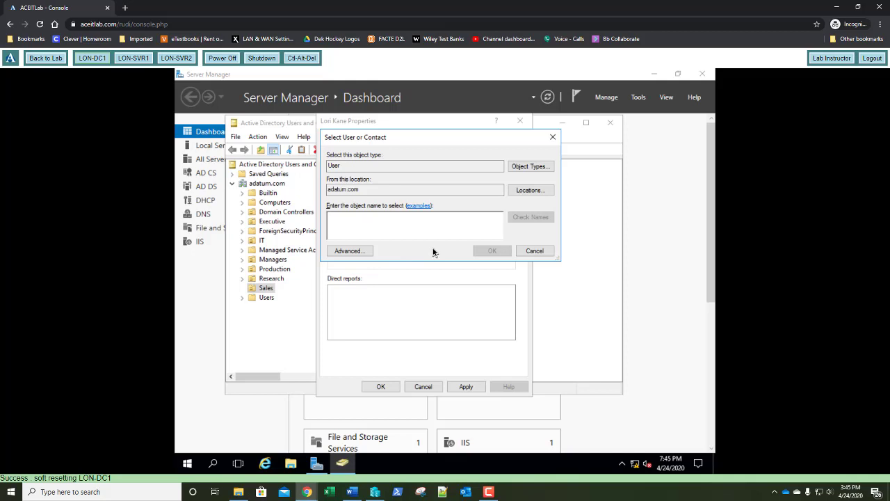
type("lak")
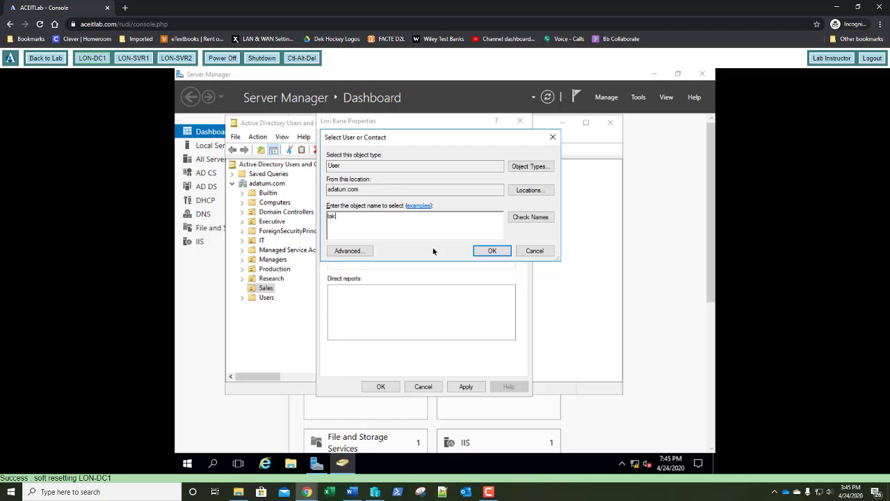
key("Return")
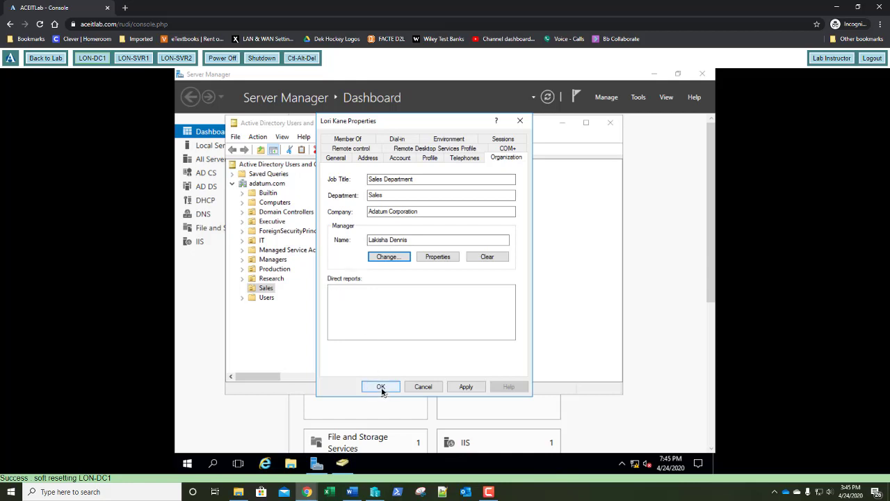
scroll(254, 327, "right", 2)
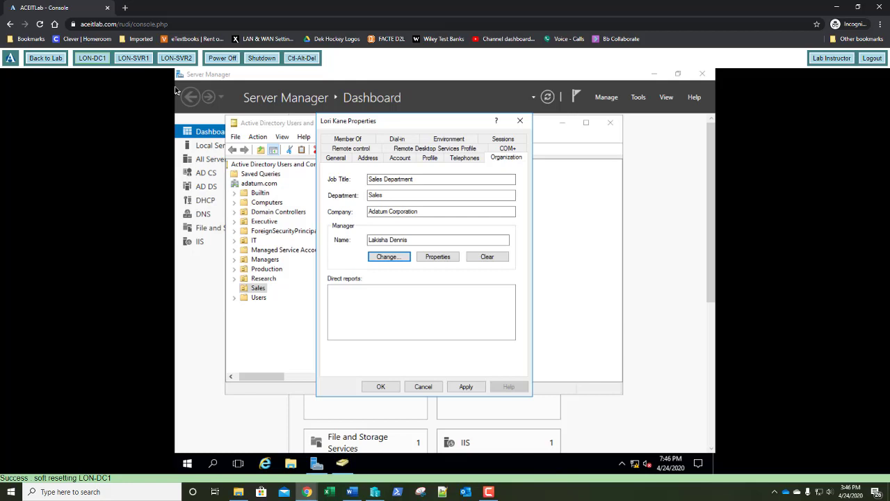
Save the third Sales user's properties, then reset her password by entering and confirming a new one.
left_click(380, 387)
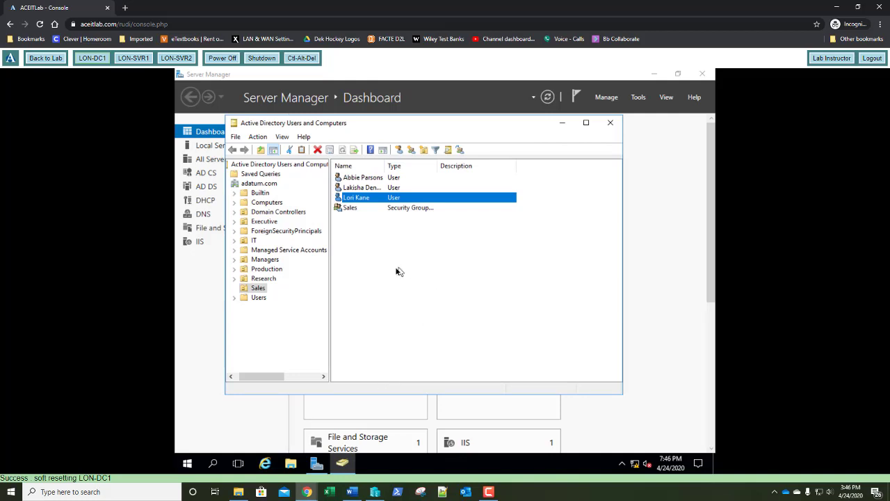
right_click(364, 201)
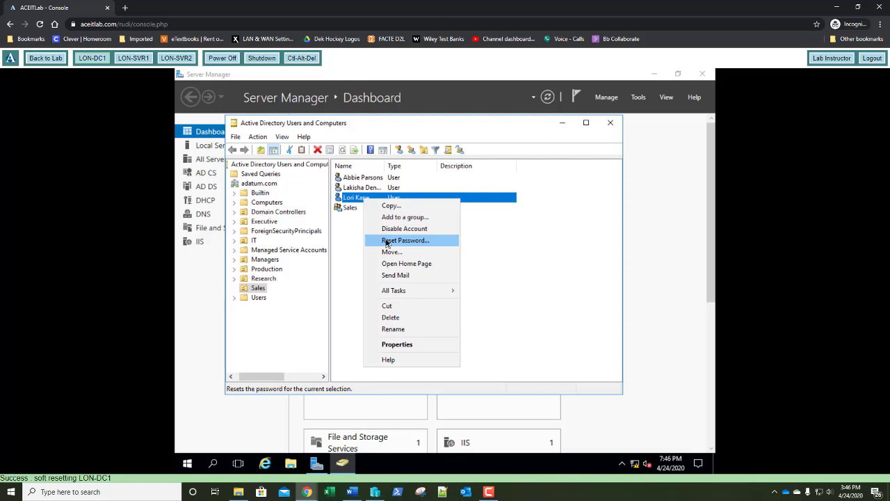
left_click(387, 240)
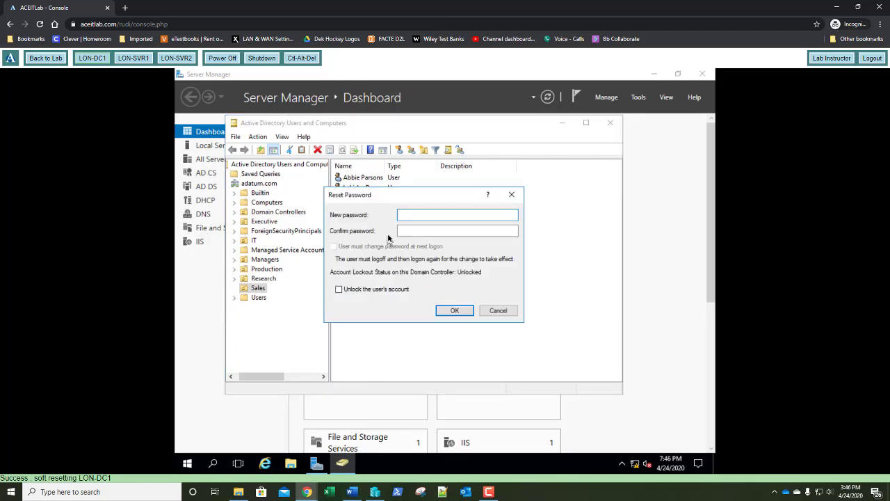
key("Tab")
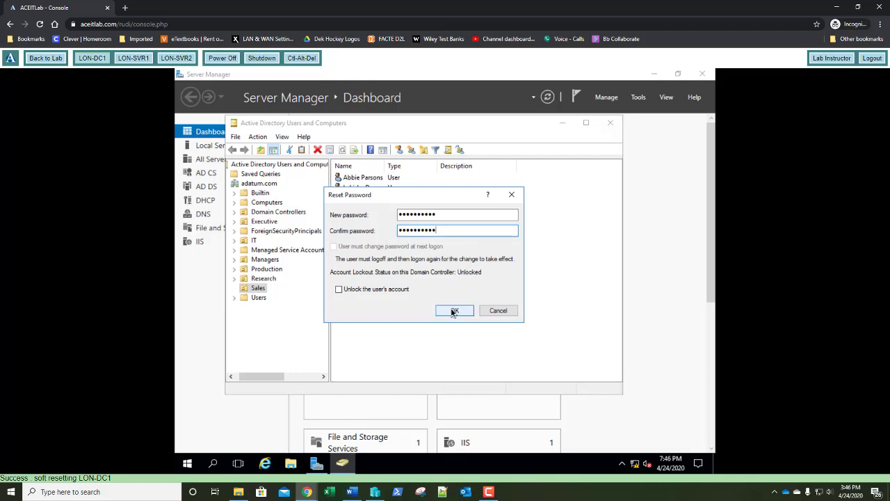
left_click(453, 311)
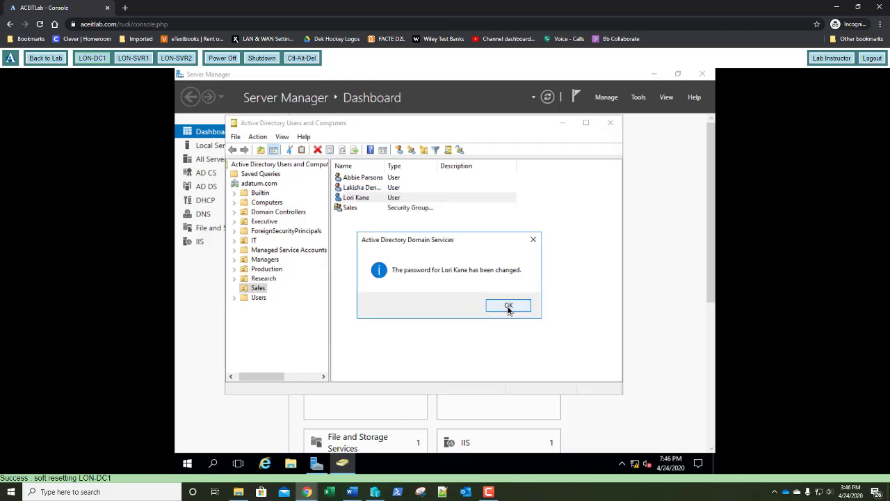
left_click(508, 306)
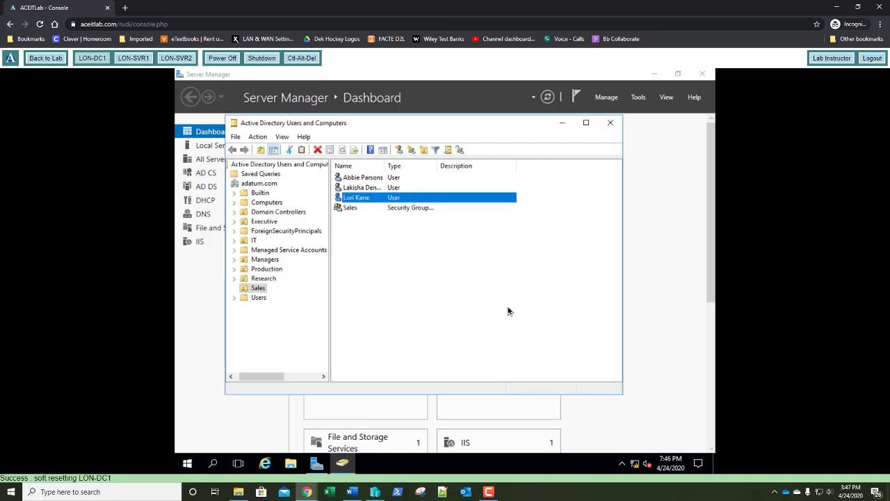
right_click(369, 202)
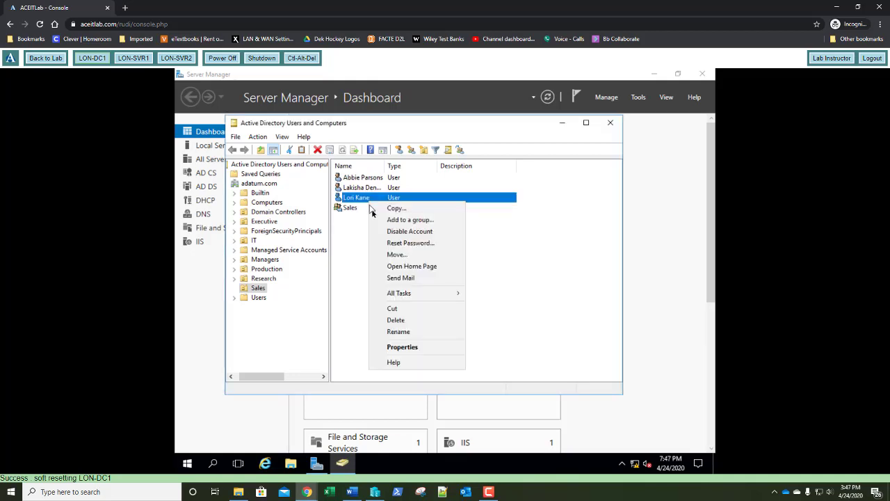
left_click(382, 244)
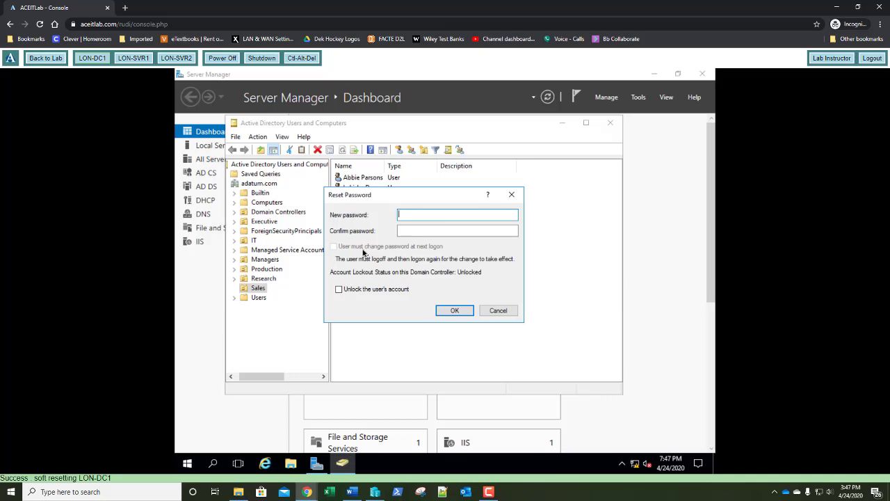
left_click(494, 311)
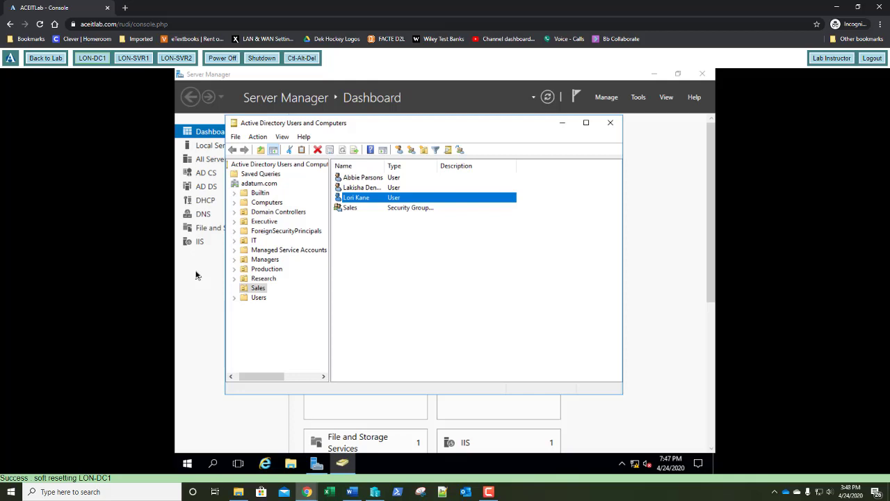
right_click(373, 204)
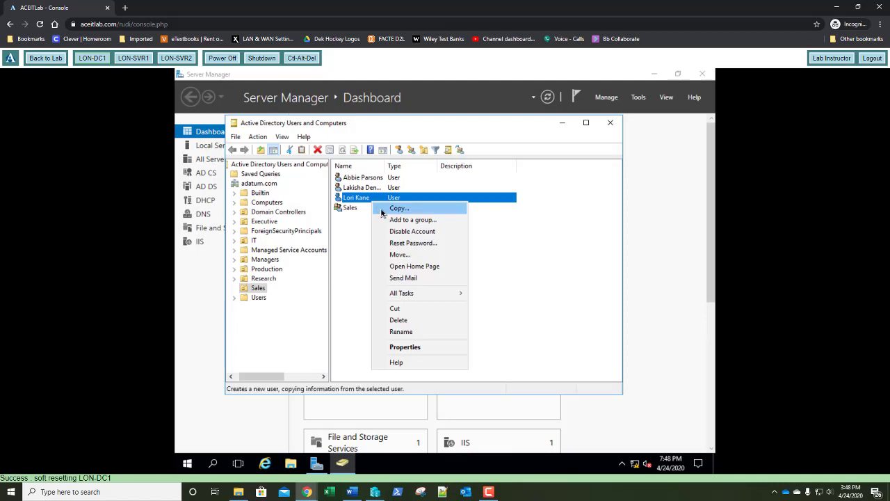
left_click(382, 210)
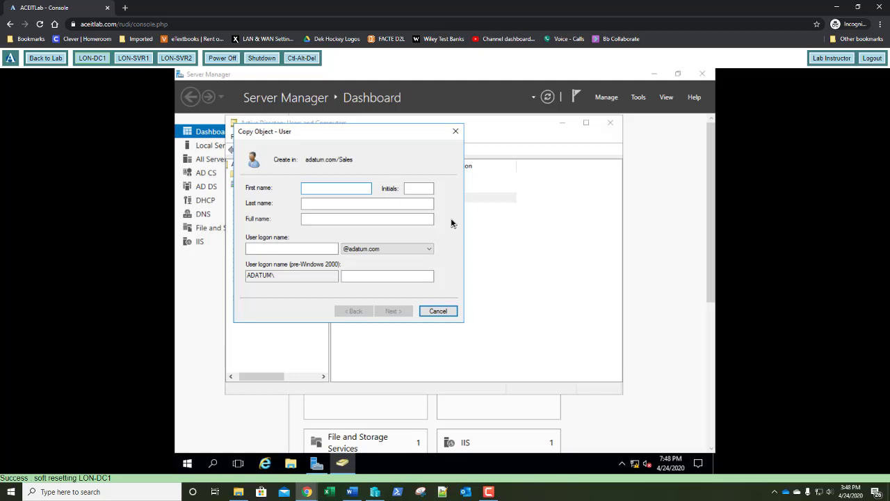
type("Sales")
key("Tab")
key("Tab")
type("Template")
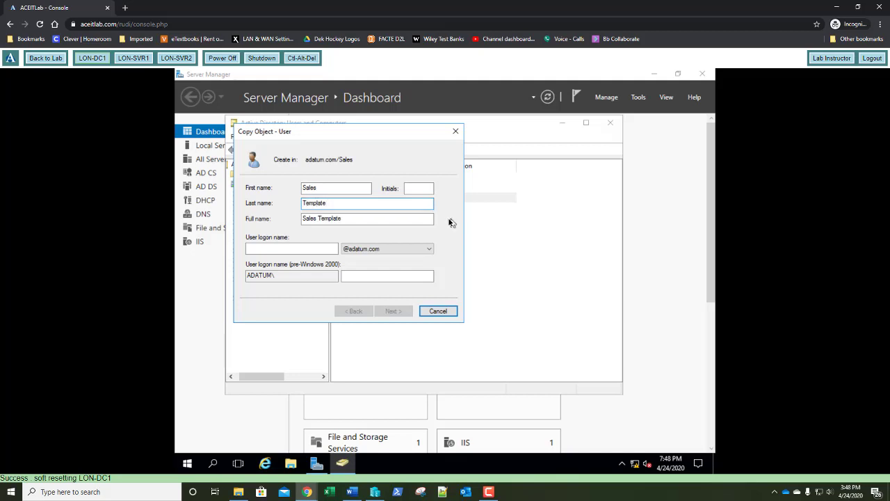
left_click(276, 248)
type("S")
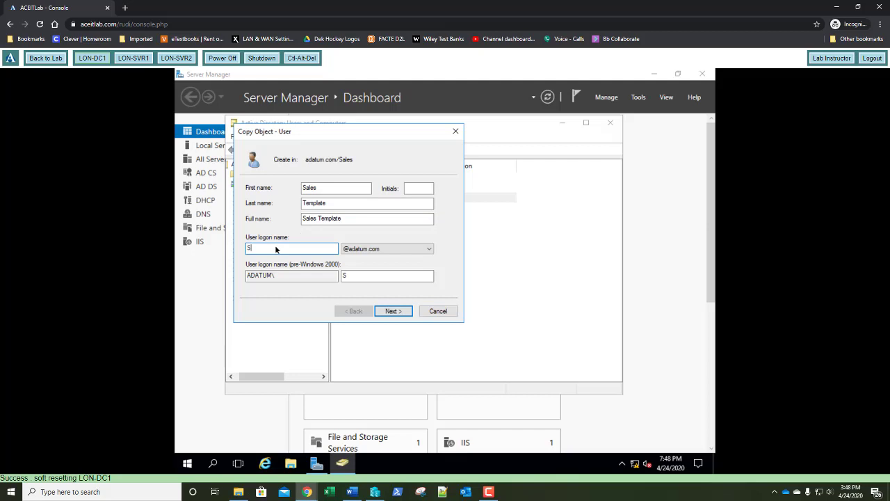
type("ales Template")
Give Sales Template a password requiring change at next logon, with 'never expires' cleared, and finish.
left_click(389, 313)
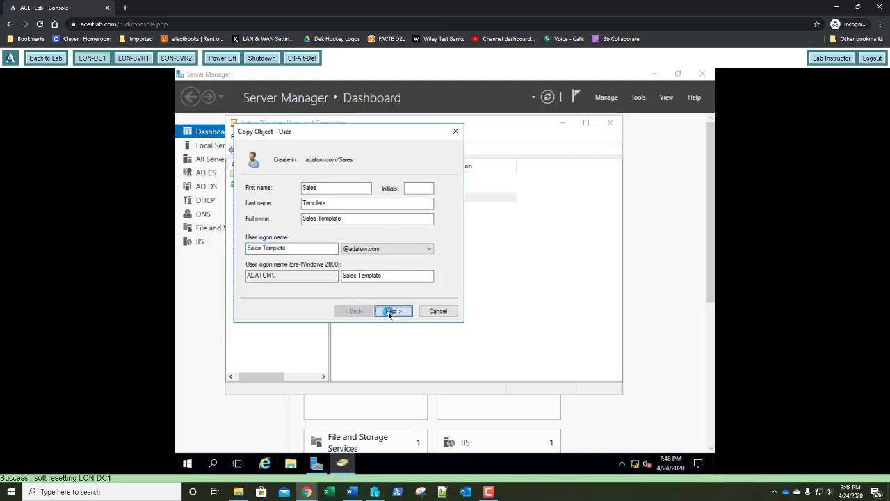
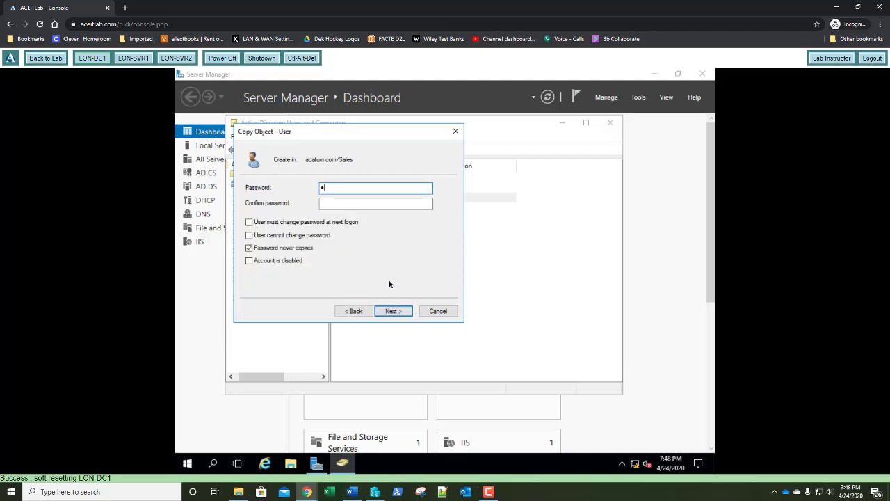
key("Tab")
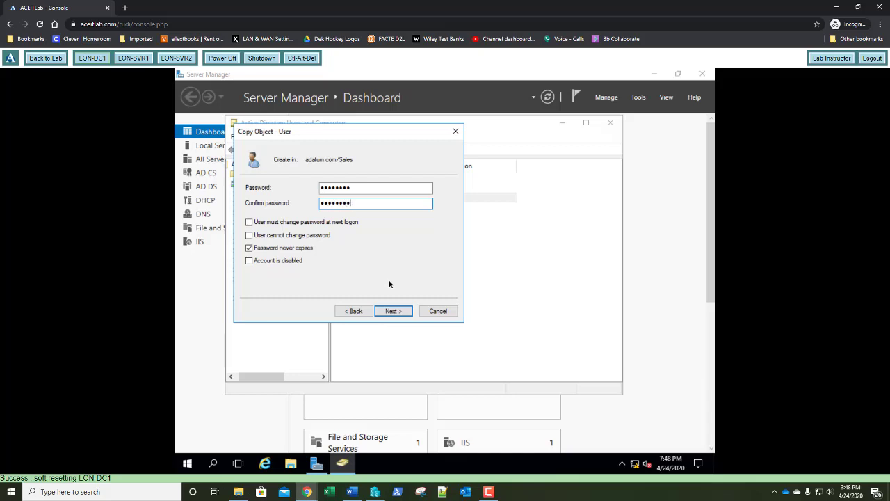
left_click(249, 249)
left_click(250, 248)
left_click(250, 223)
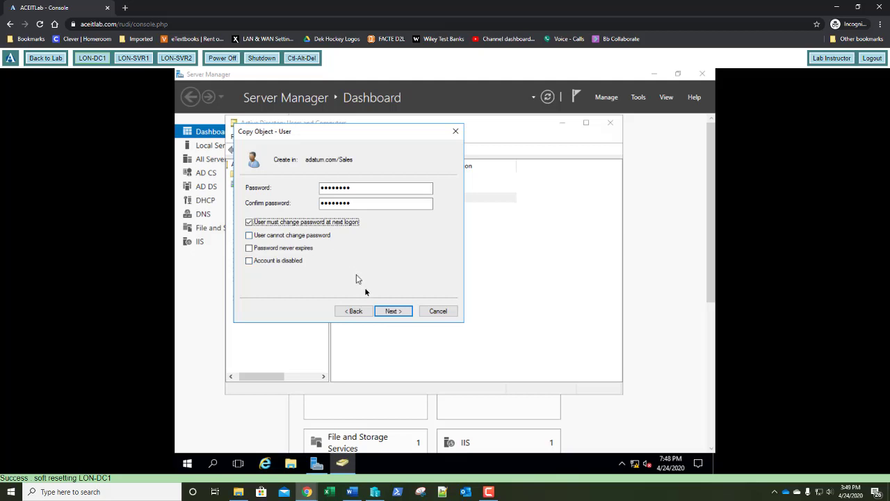
left_click(394, 311)
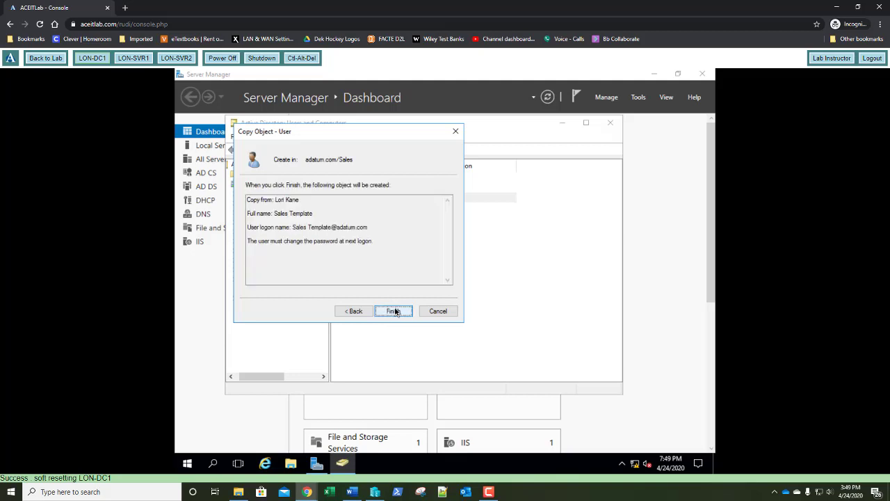
left_click(394, 310)
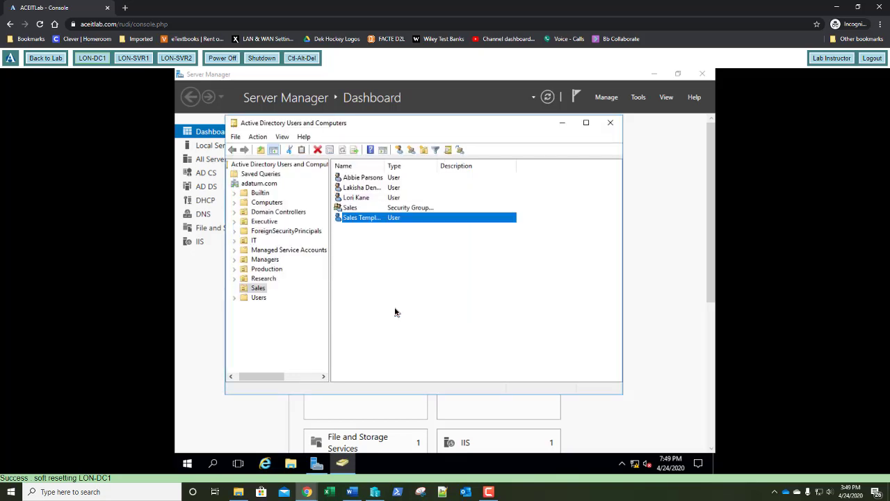
Tick 'Account is disabled' on the Sales Template account's Account tab and apply it.
double_click(367, 219)
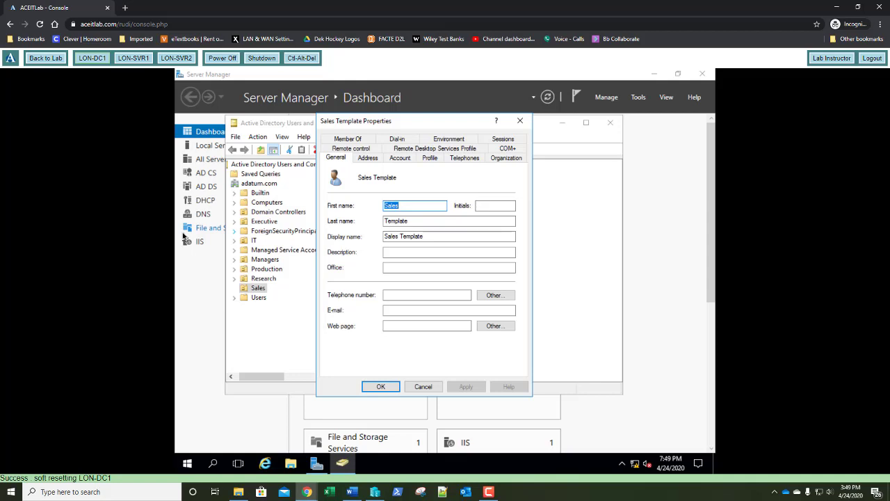
left_click(401, 158)
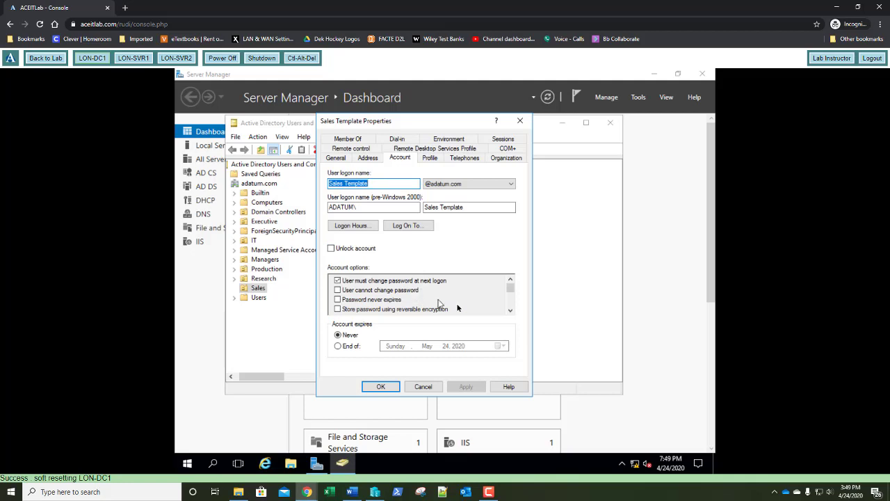
left_click(510, 312)
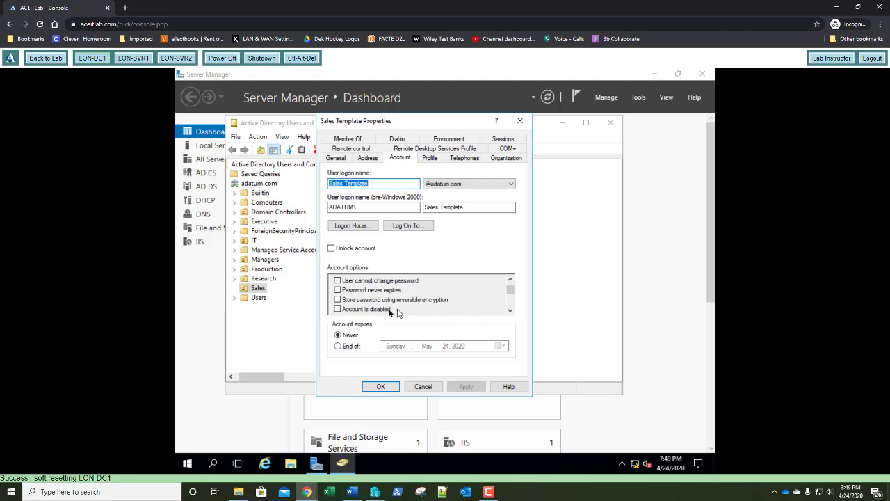
left_click(338, 310)
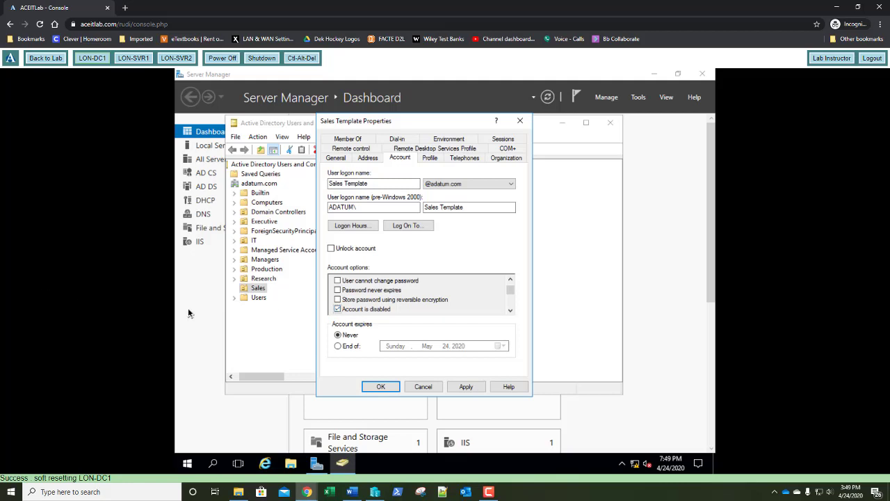
left_click(475, 385)
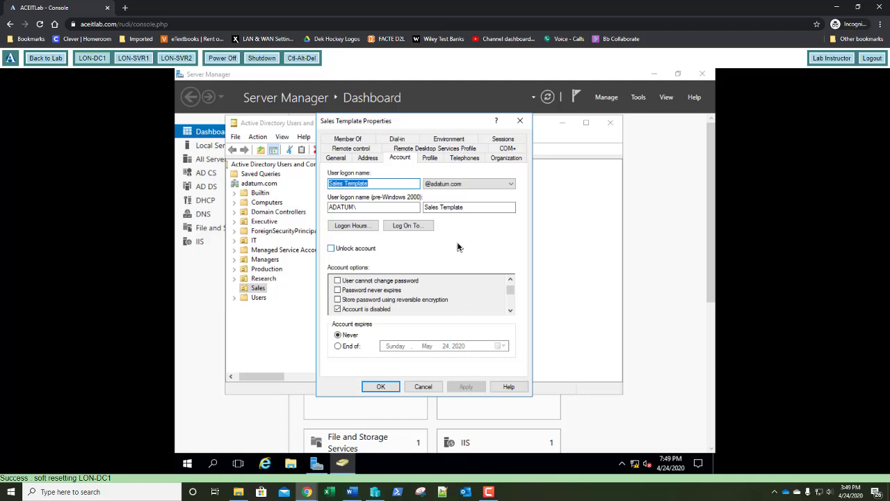
Add the Sales group to Sales Template's Member Of list.
left_click(352, 141)
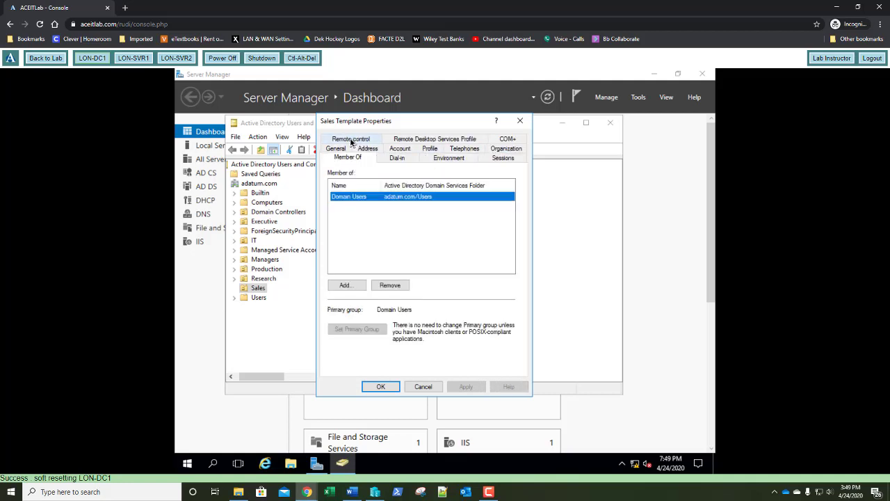
left_click(345, 285)
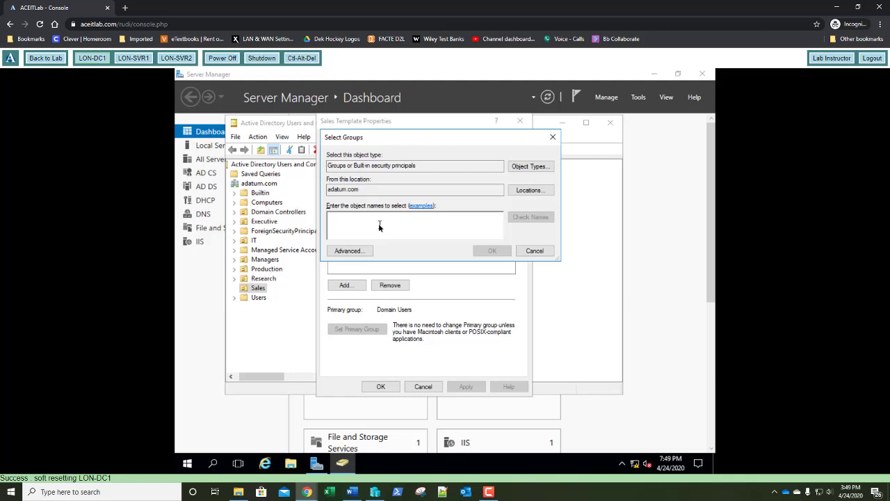
type("sale")
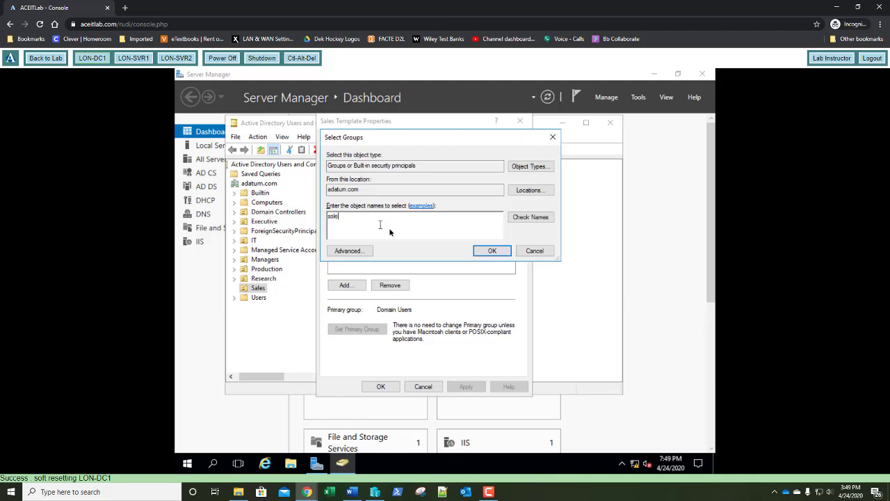
type("s")
left_click(485, 252)
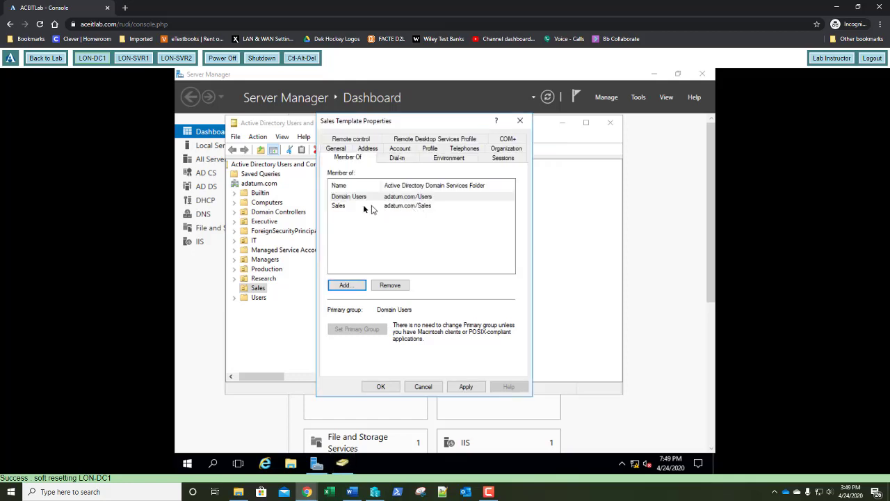
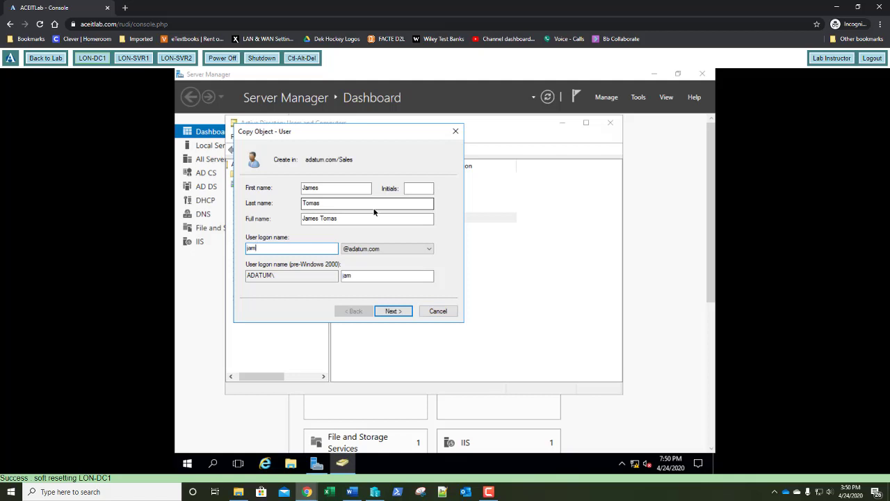
Complete the user logon name, trim the pre-Windows 2000 logon to the surname, and continue to the password page.
type("es.tomas")
key("Tab")
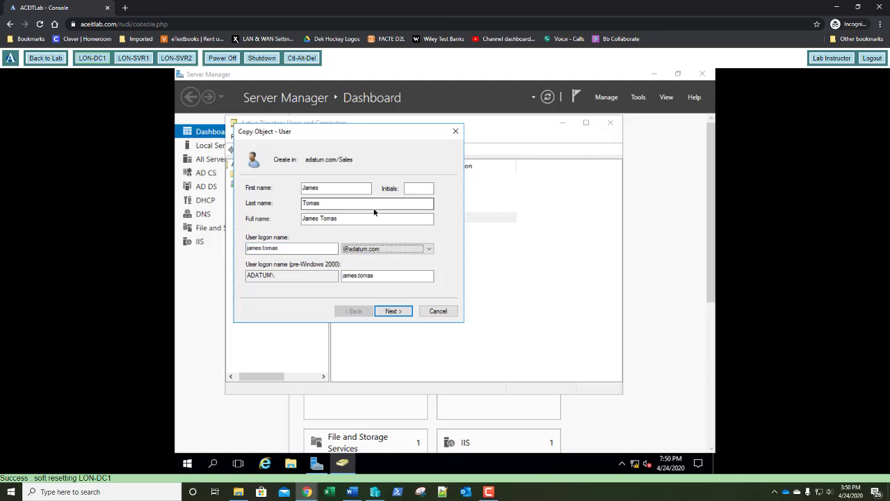
key("Tab")
key("Tab")
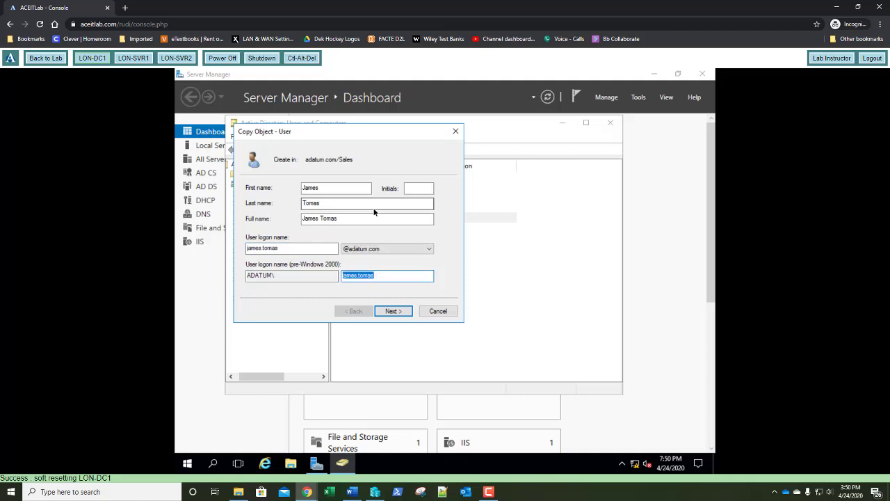
key("Home")
key("Delete")
key("Delete")
key("Delete")
key("Delete")
key("Delete")
key("Delete")
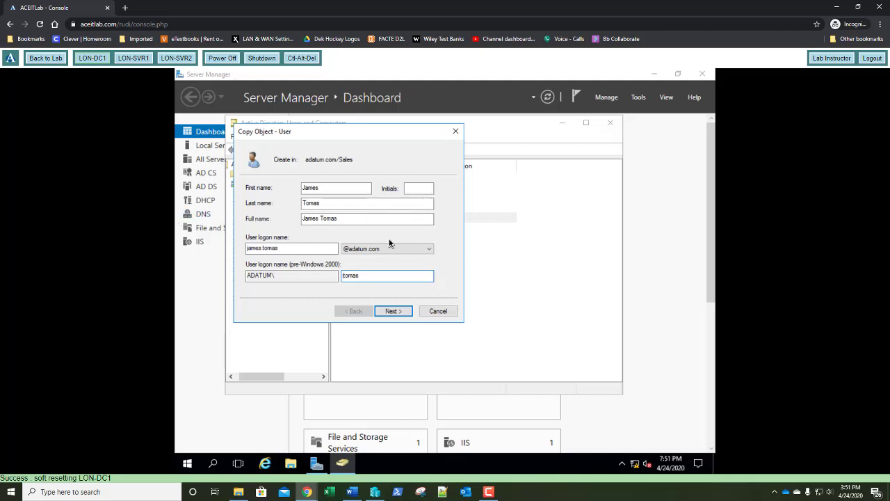
left_click(393, 313)
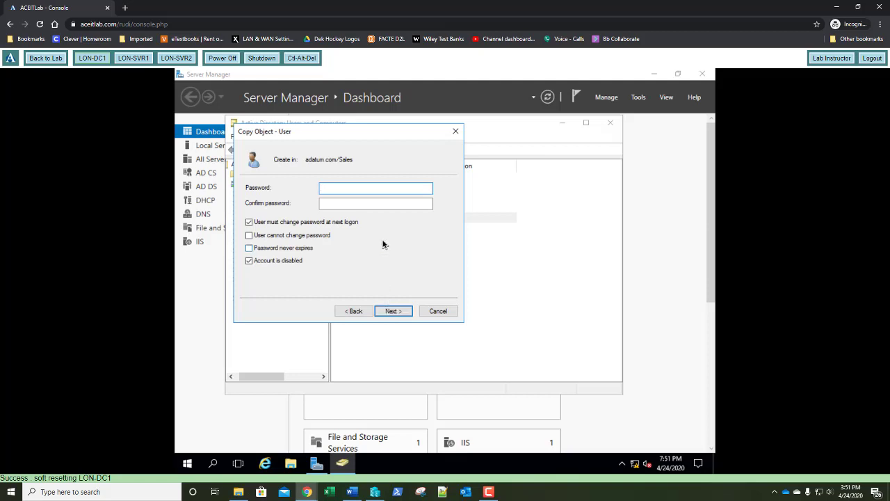
Enter and confirm the account password, leave the account enabled, and proceed through the summary to Finish.
key("Tab")
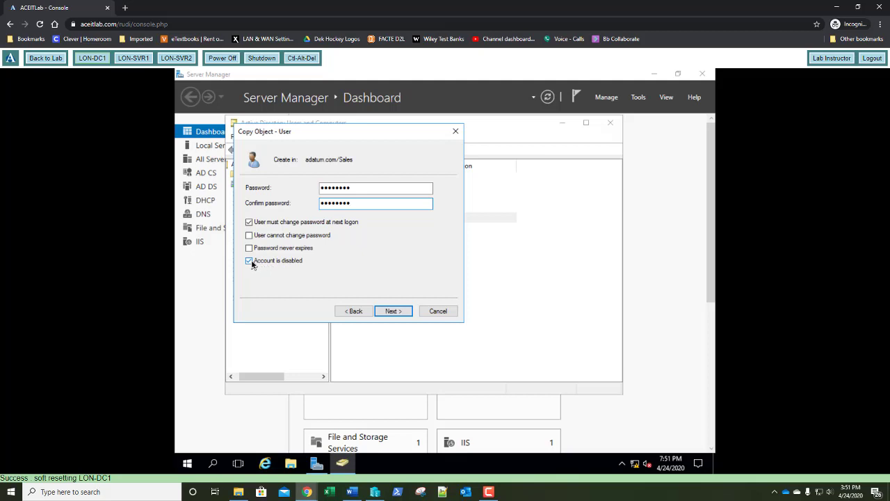
left_click(251, 262)
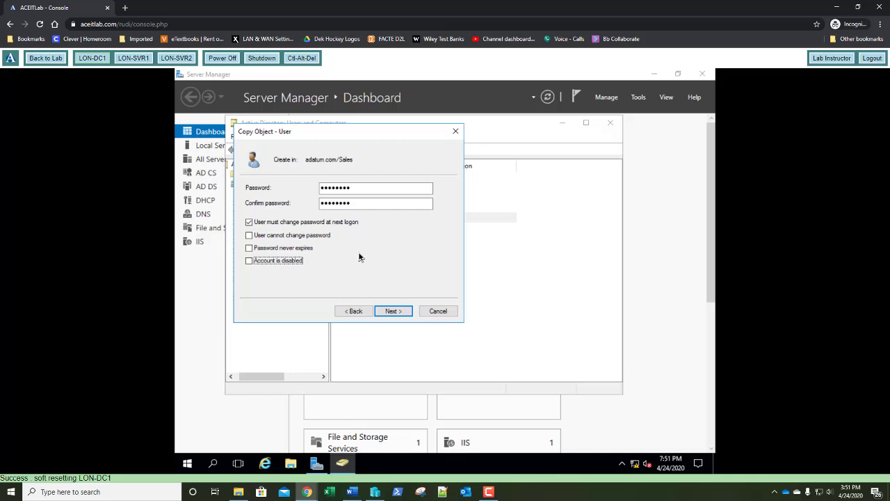
left_click(387, 312)
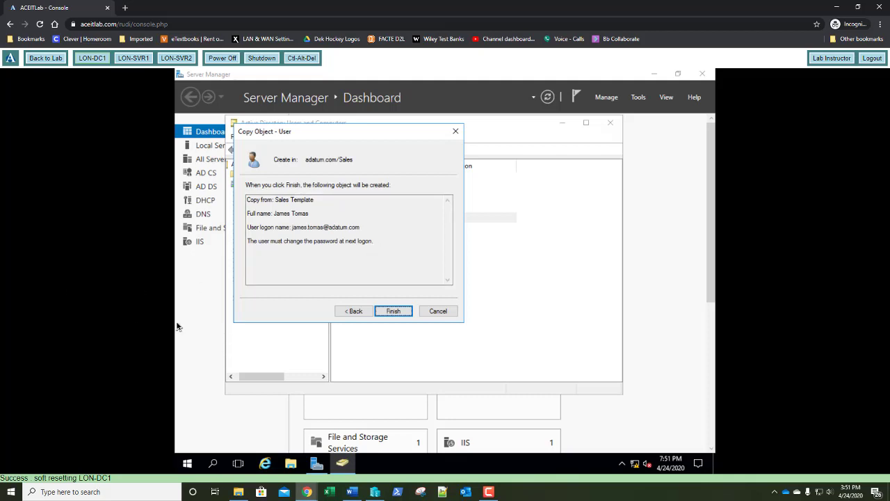
left_click(401, 313)
Create the user, then confirm in its properties that it belongs to Domain Users and Sales.
left_click(401, 313)
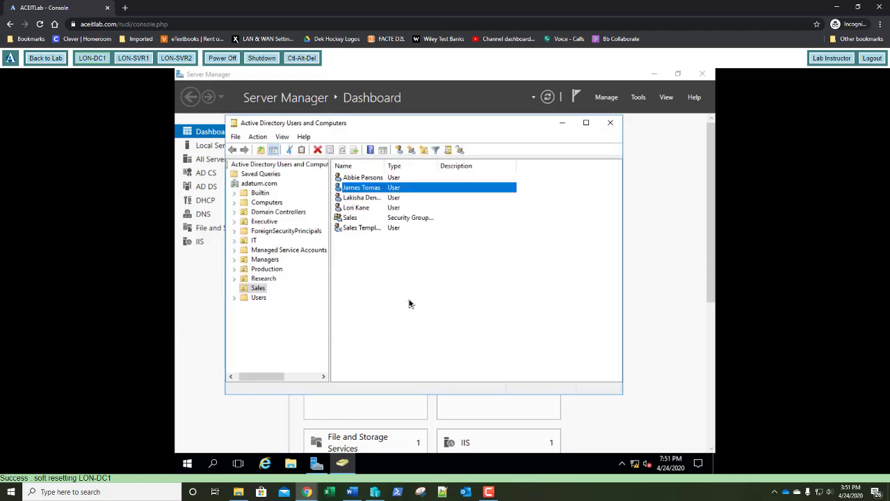
double_click(368, 191)
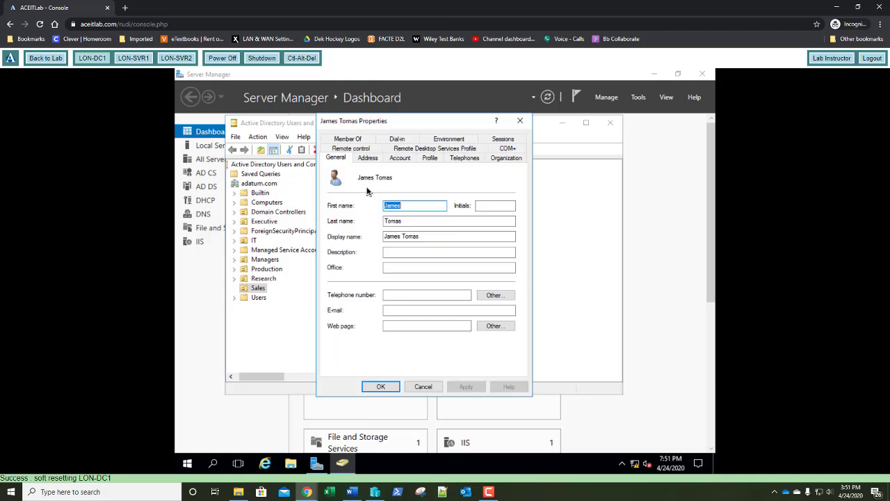
left_click(350, 139)
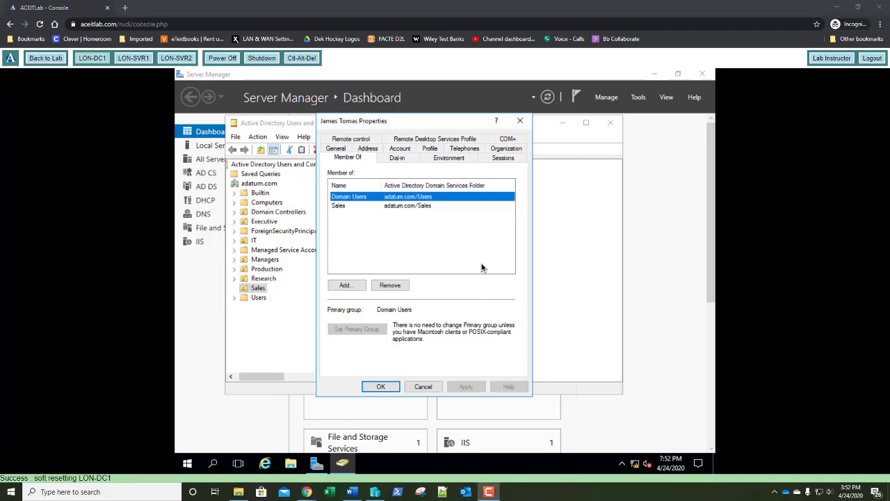
left_click(381, 387)
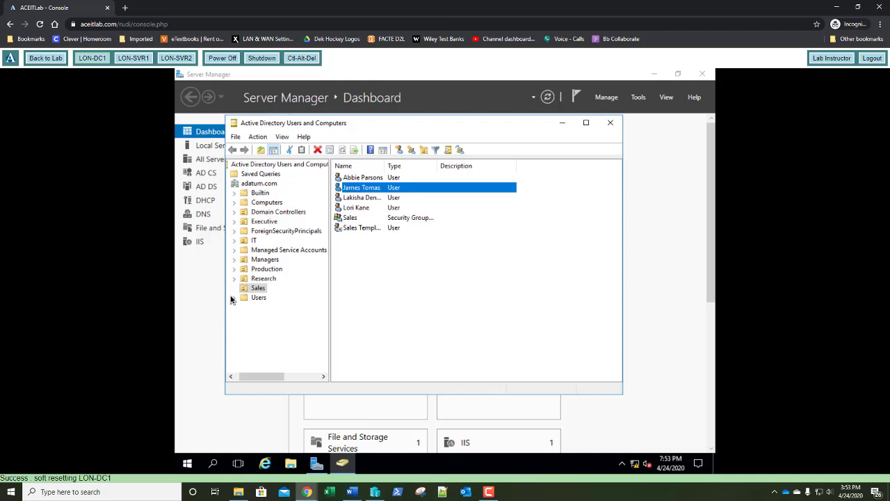
In the Computers container, review LON-SVR1's operating system details and its Domain Computers membership.
left_click(267, 202)
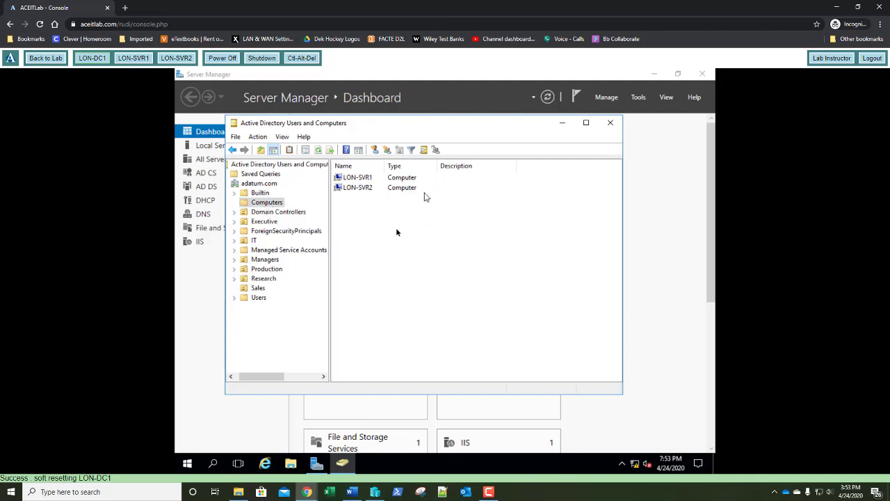
double_click(363, 180)
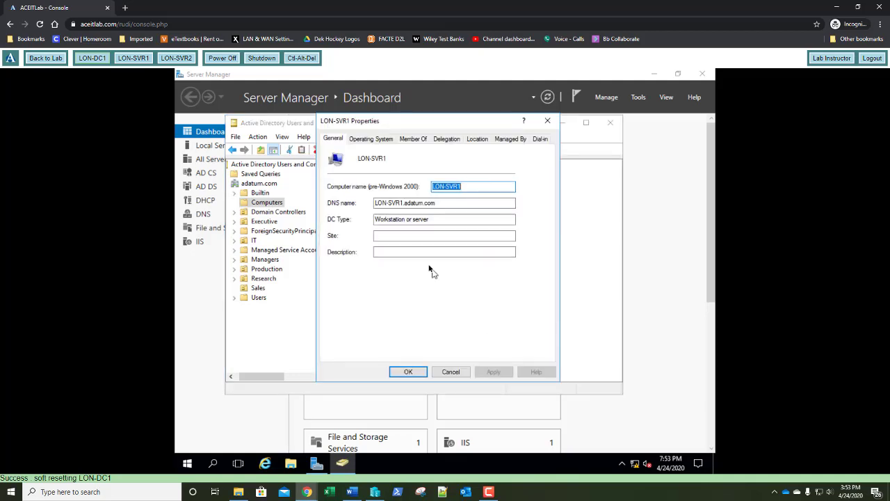
left_click(373, 141)
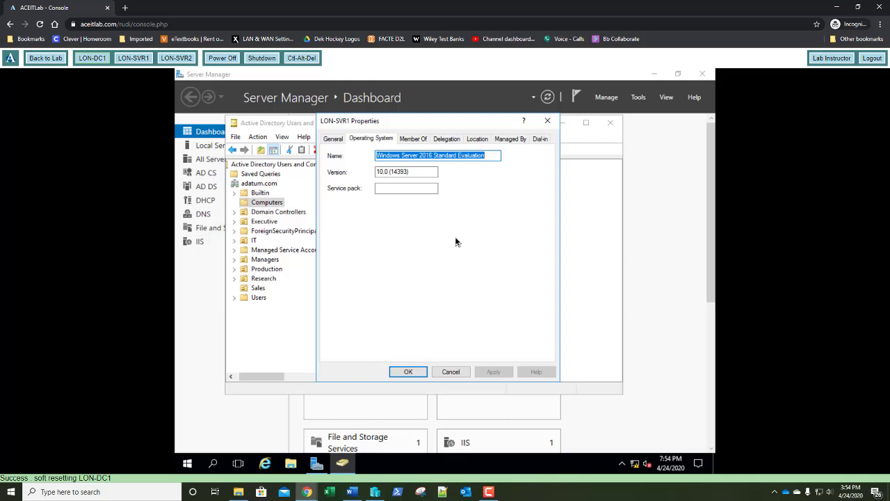
left_click(422, 139)
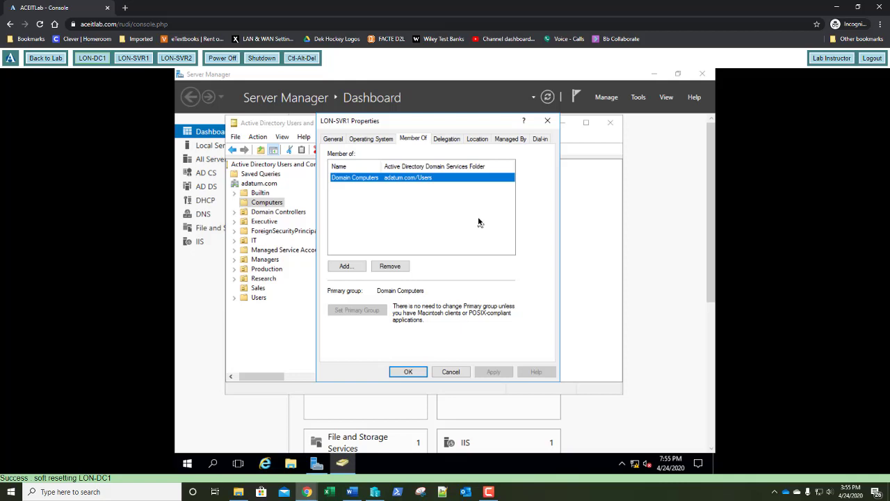
left_click(409, 372)
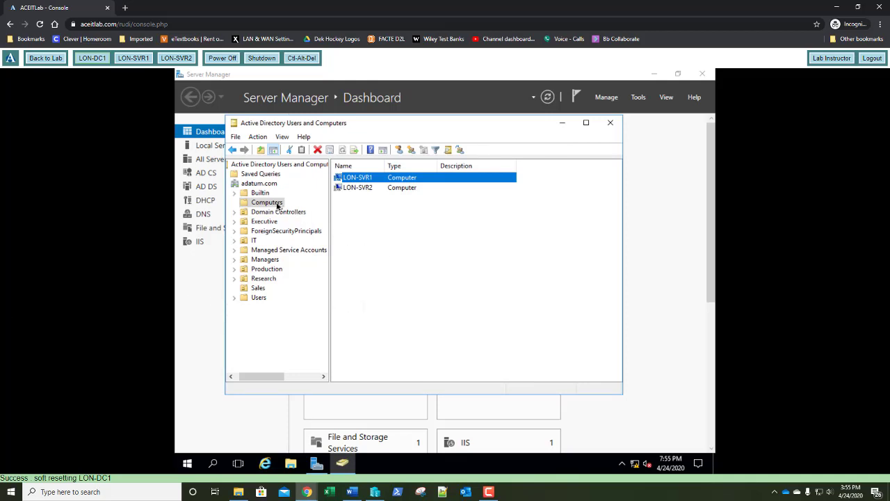
Create computer account WKstn1 in Computers, letting Domain Computers join it to the domain.
right_click(277, 205)
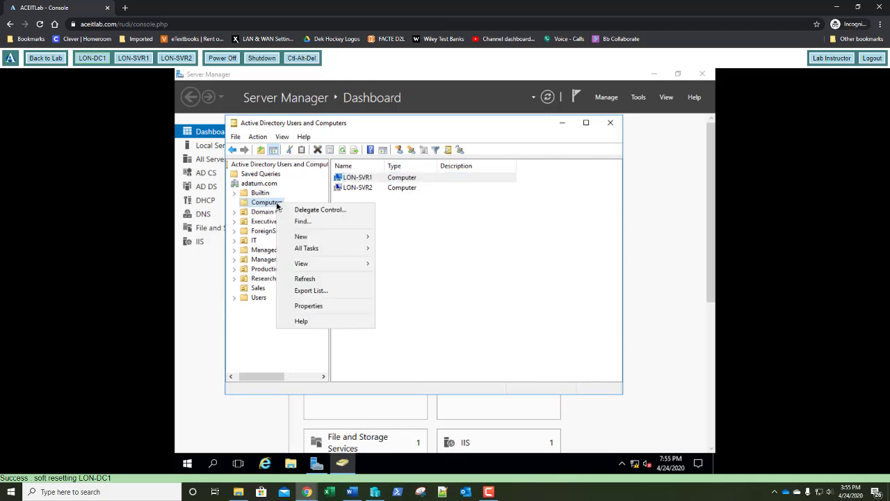
mouse_move(340, 241)
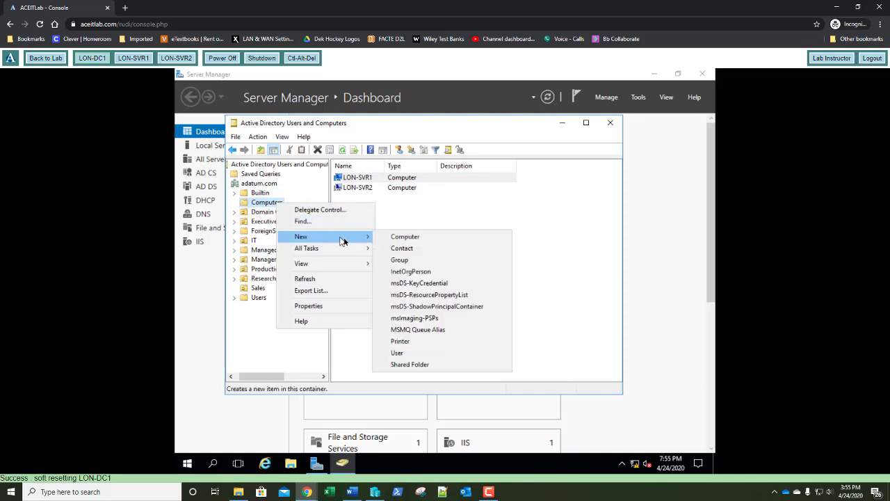
left_click(405, 238)
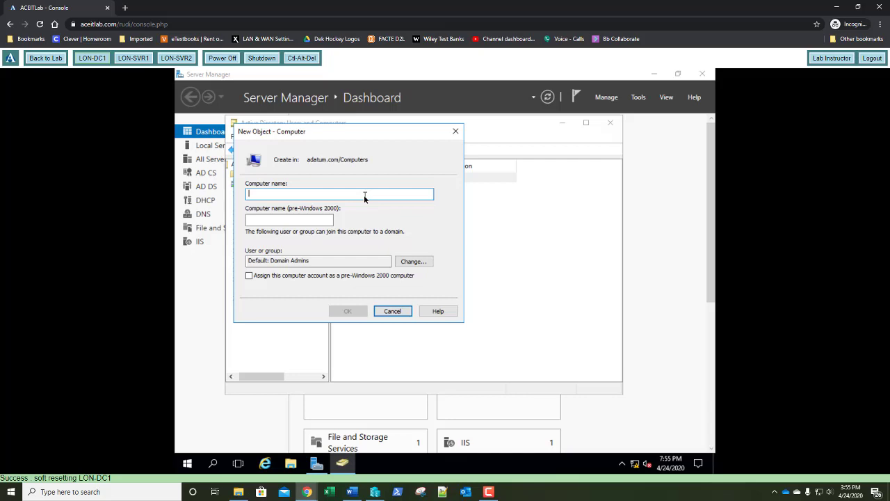
type("WK")
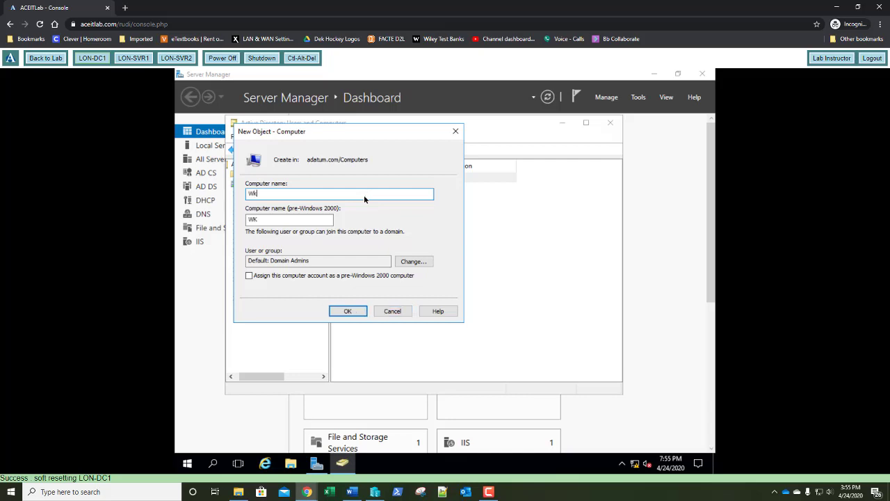
type("stn1")
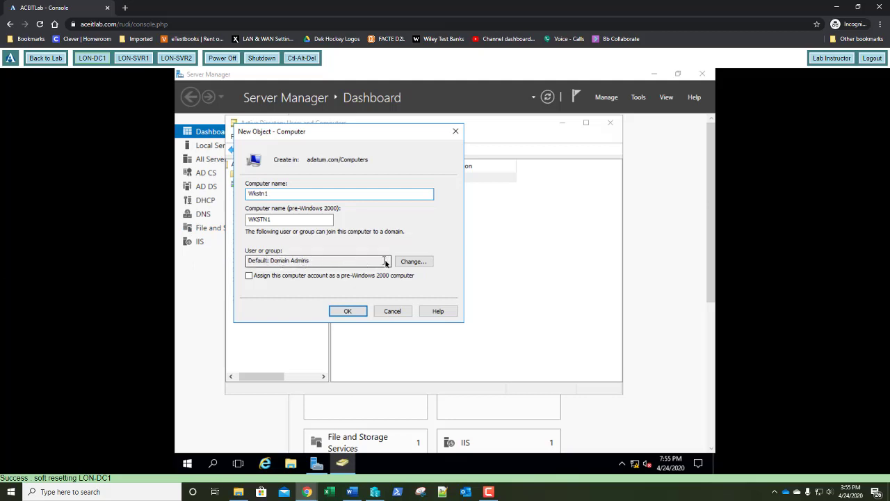
left_click(408, 261)
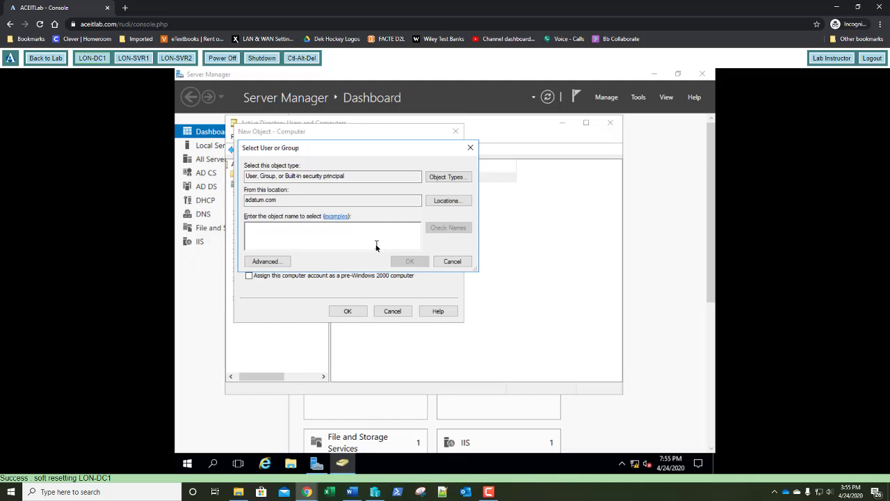
type("domai")
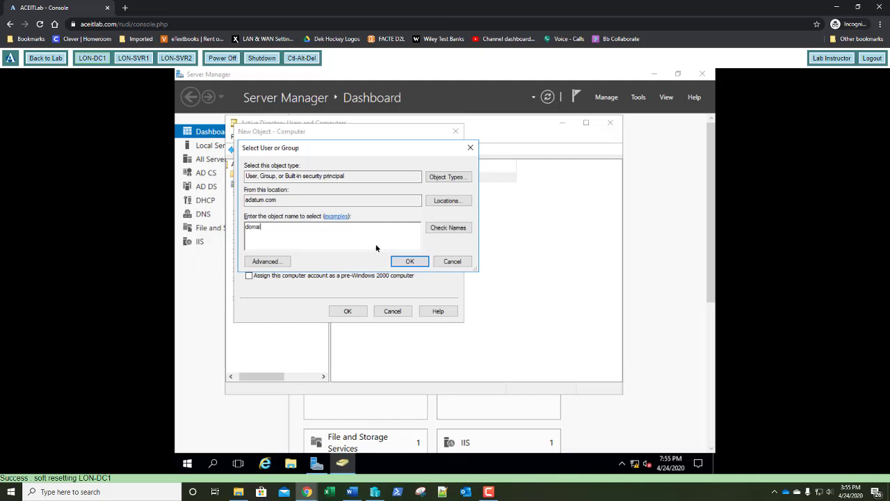
type("n computers")
key("Return")
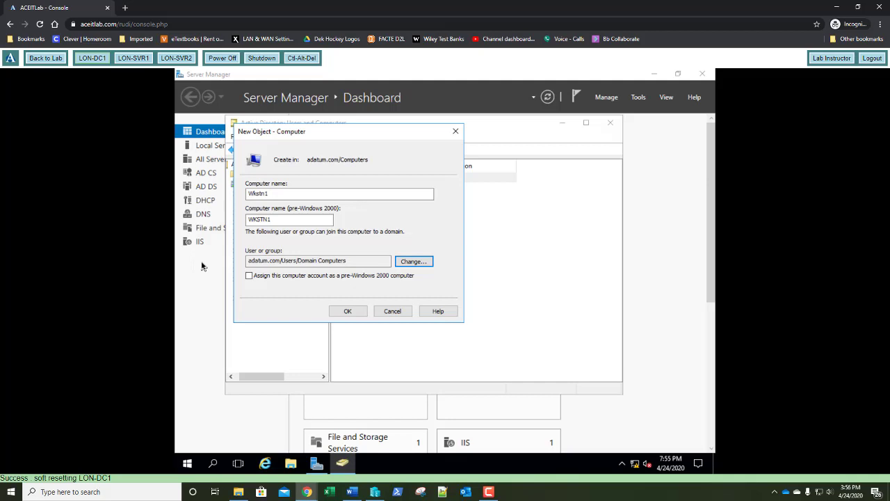
left_click(345, 312)
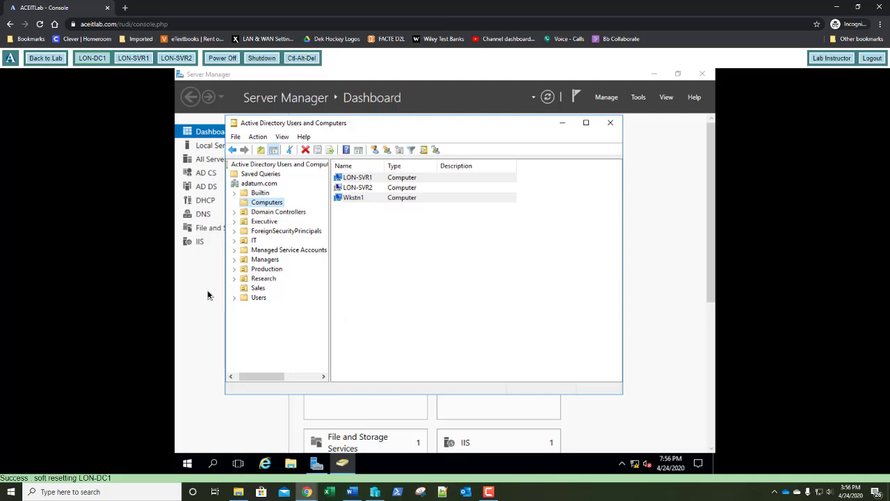
Close Active Directory Users and Computers and launch Active Directory Administrative Center from Server Manager's Tools.
left_click(611, 125)
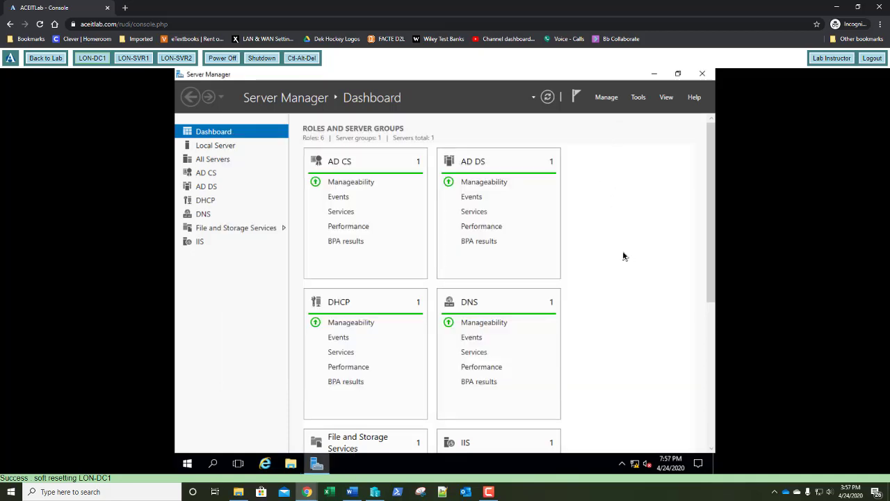
left_click(638, 97)
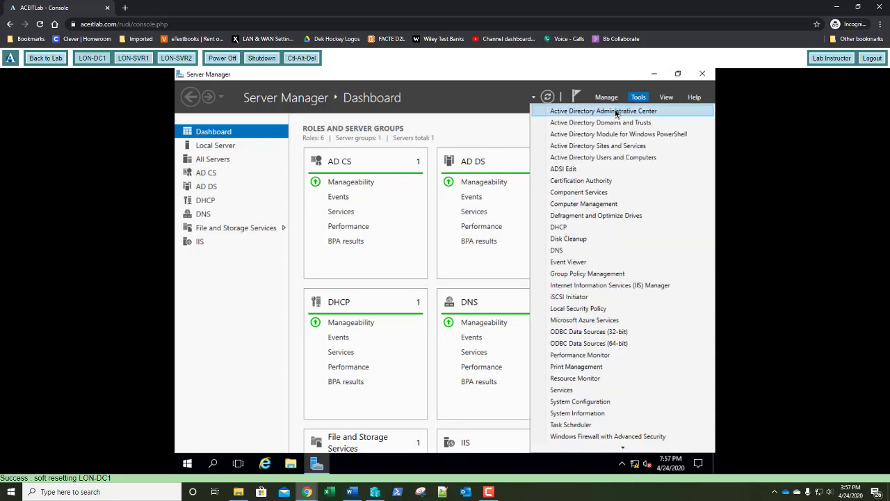
left_click(616, 112)
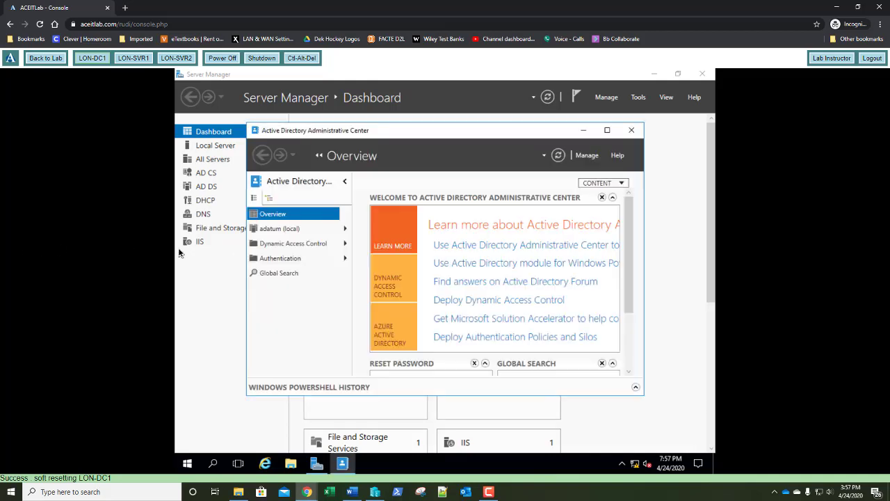
Maximize the Administrative Center, open the adatum (local) Computers container, and right-click Wkstn1.
left_click(607, 131)
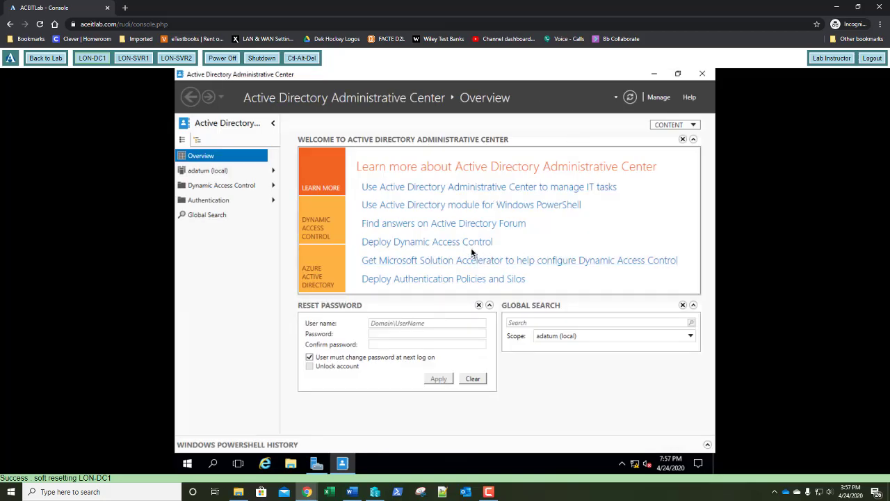
left_click(203, 175)
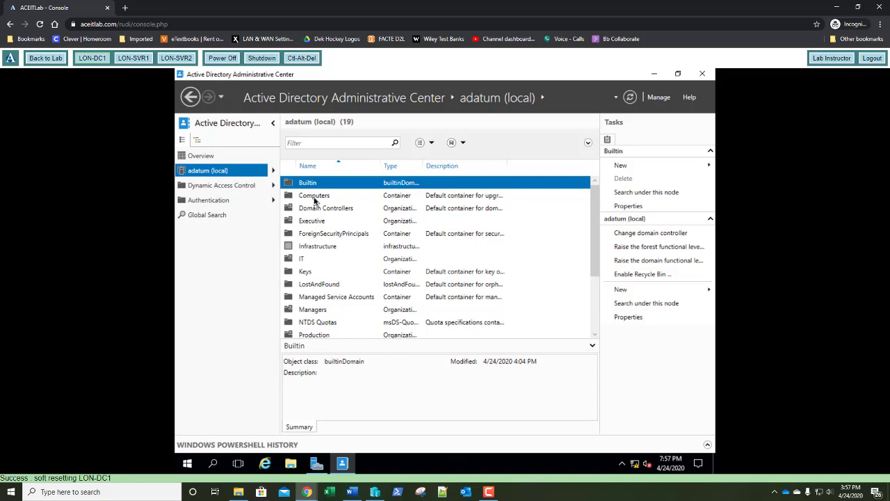
double_click(313, 197)
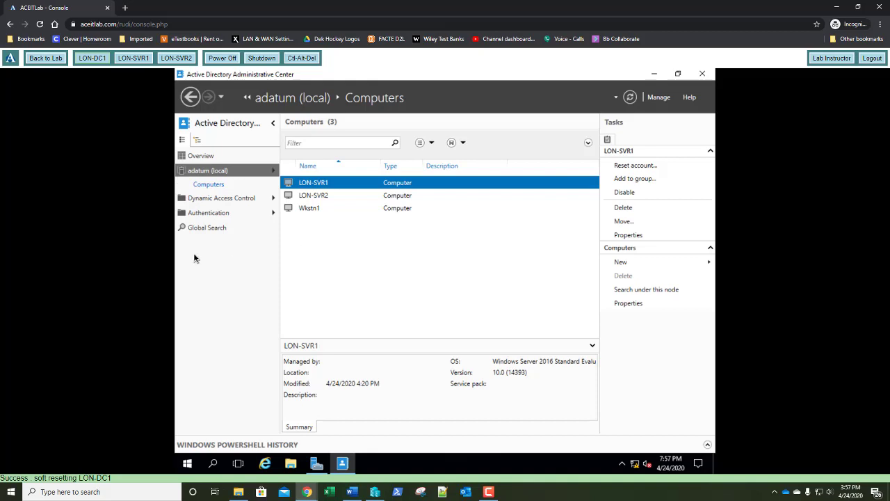
right_click(315, 212)
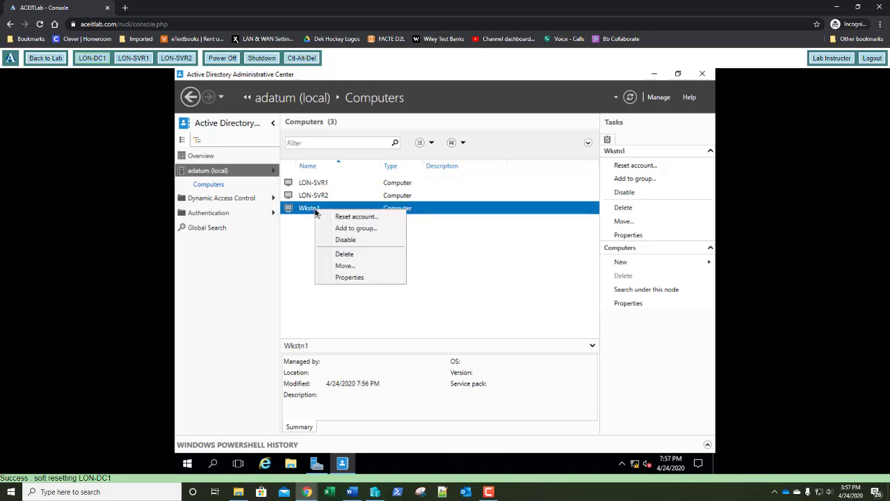
Delete the Wkstn1 computer account and confirm the deletion.
left_click(339, 256)
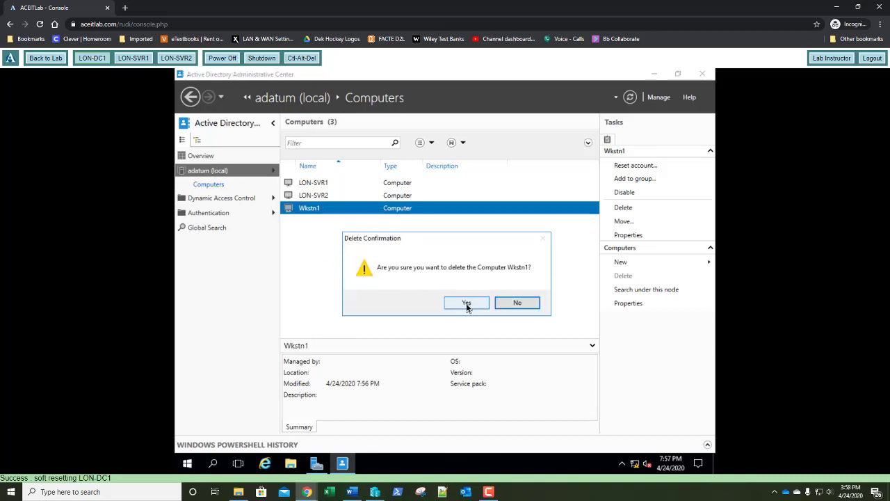
left_click(466, 303)
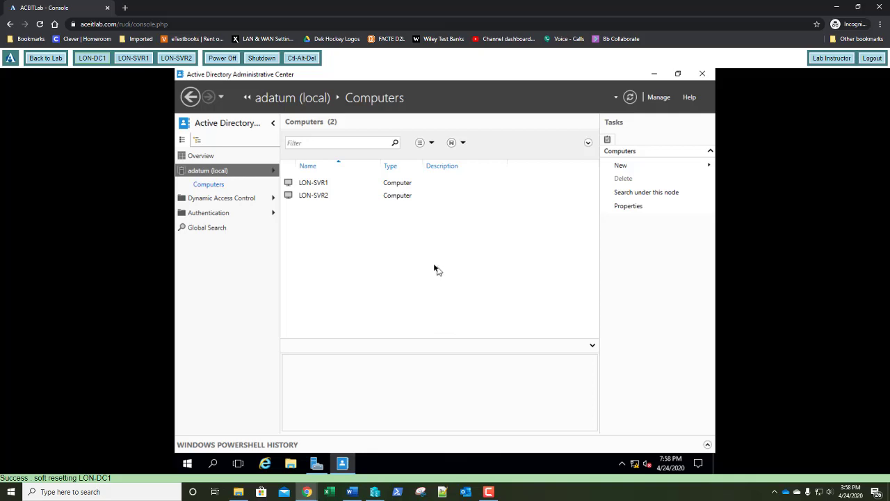
Add a computer account named Wkstn10 to Computers through the New > Computer form.
right_click(352, 230)
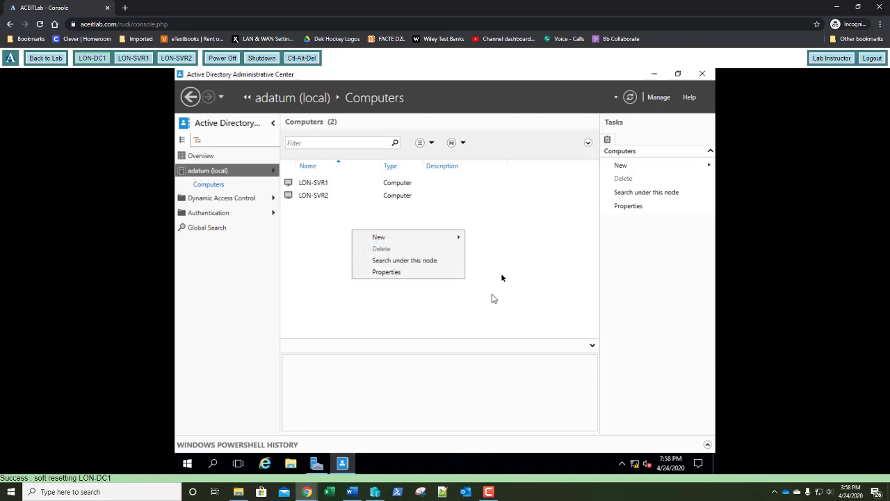
mouse_move(453, 238)
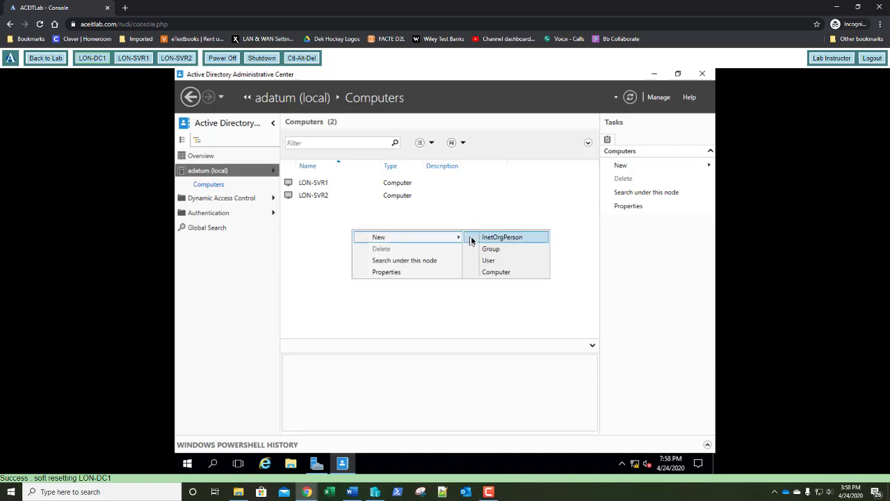
left_click(484, 272)
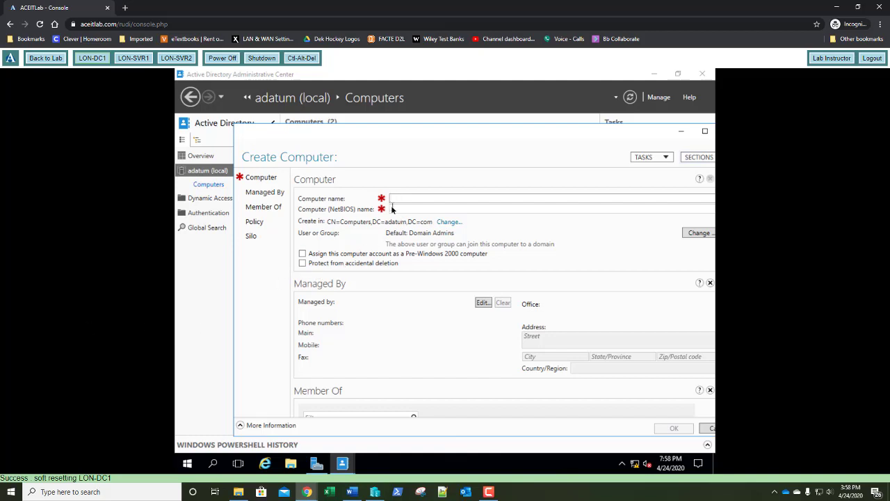
type("Wkst")
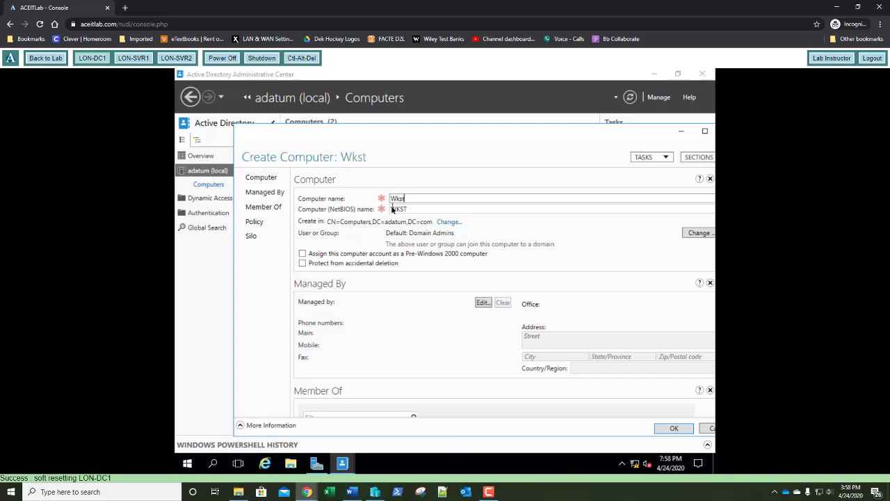
type("n10")
left_click_drag(477, 137, 434, 135)
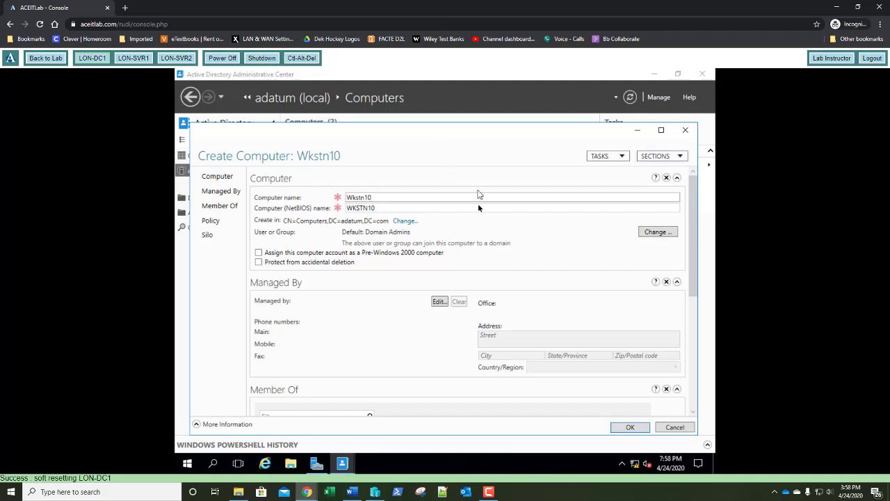
left_click(633, 431)
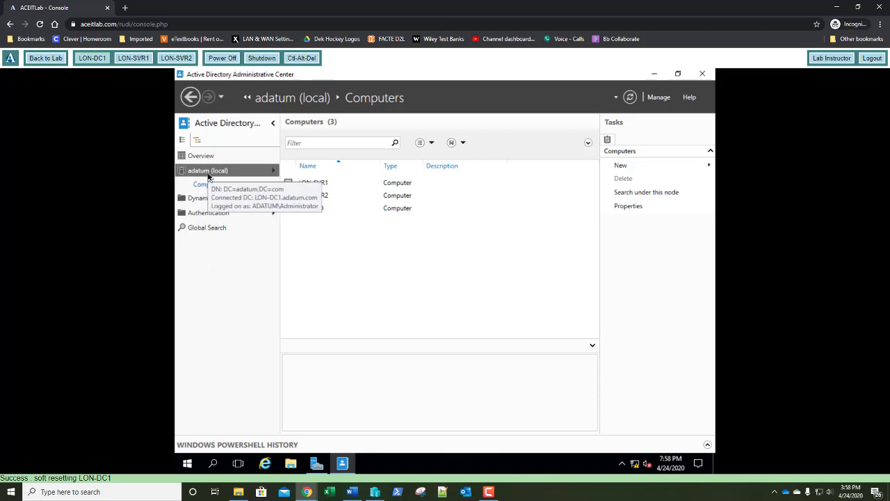
Browse adatum (local) and open the Sales OU to list its users, Sales group and Sales Template.
left_click(207, 172)
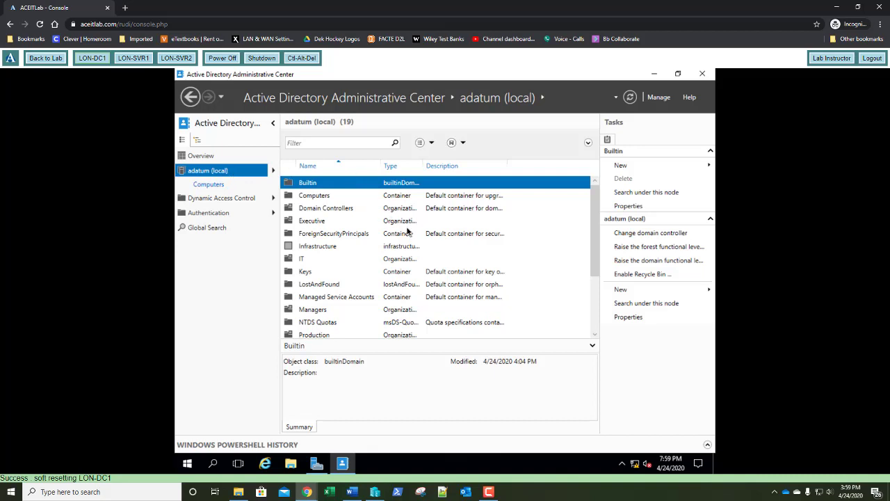
scroll(407, 233, "down", 3)
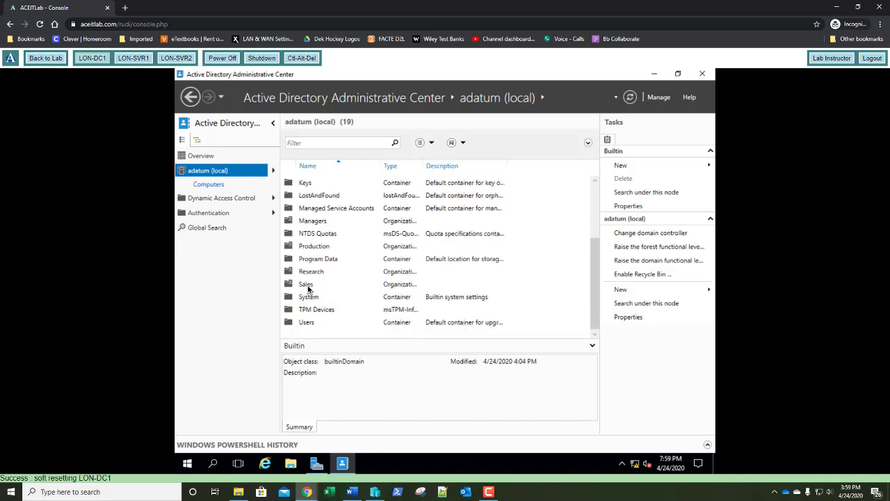
double_click(306, 284)
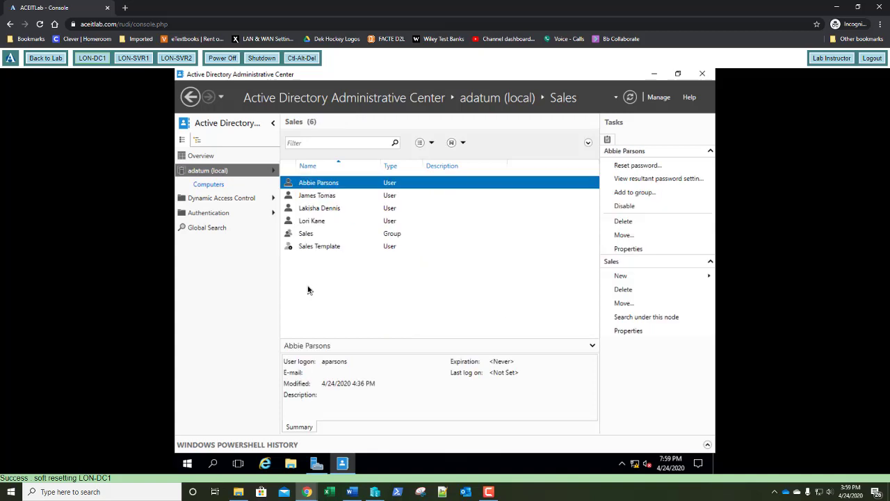
Start a new user in the Sales OU and enter the user's first and last name.
right_click(347, 279)
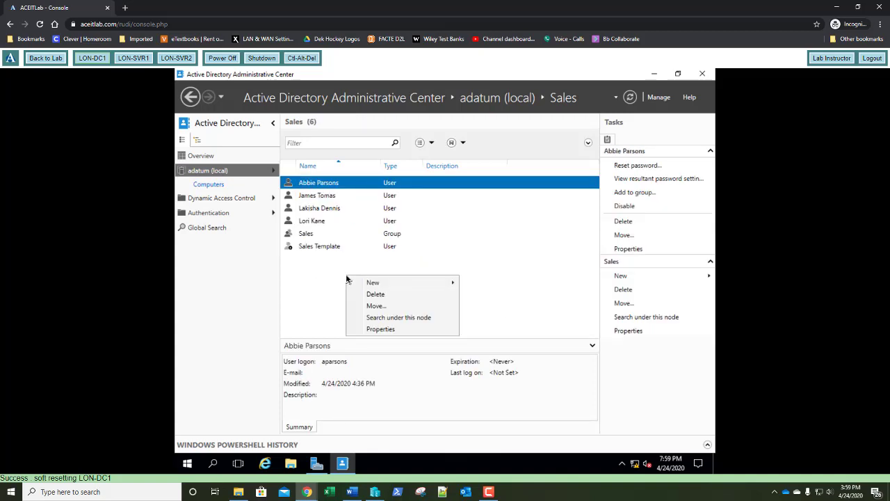
mouse_move(451, 283)
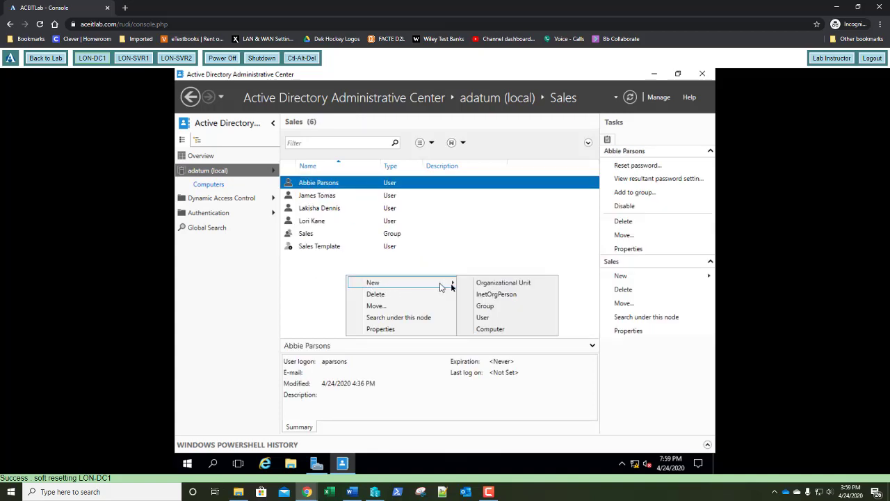
left_click(480, 318)
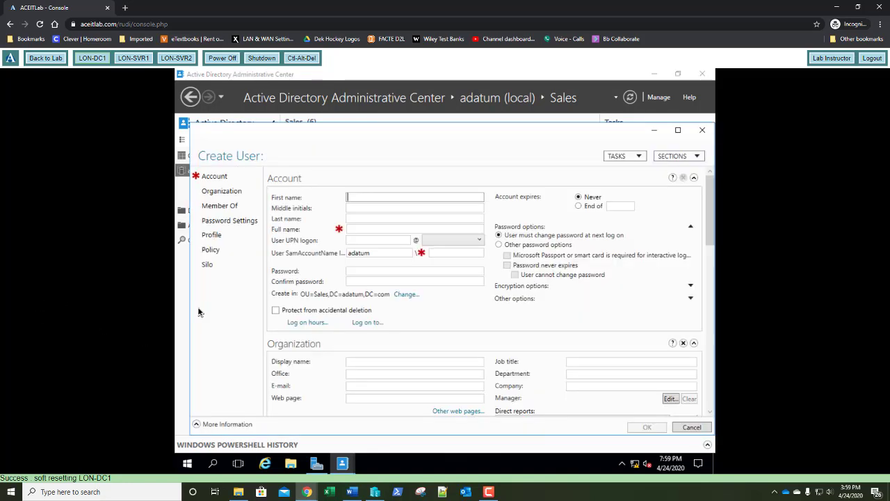
left_click_drag(384, 140, 383, 136)
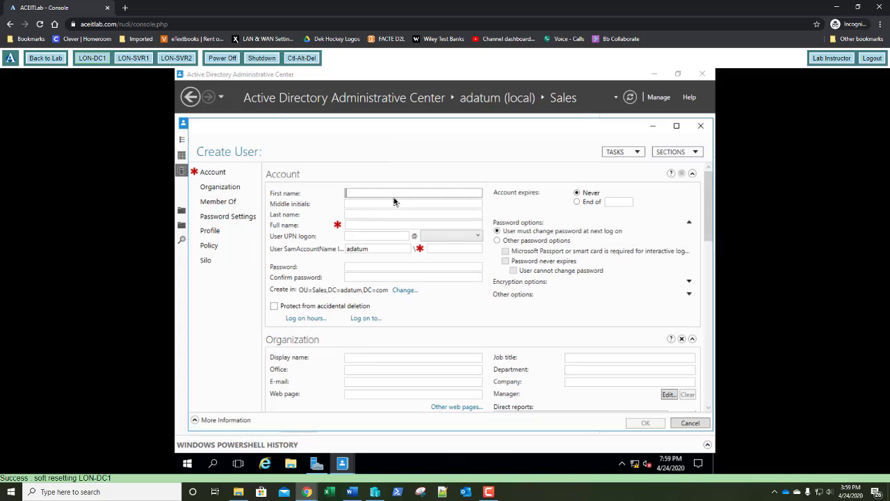
type("Monica")
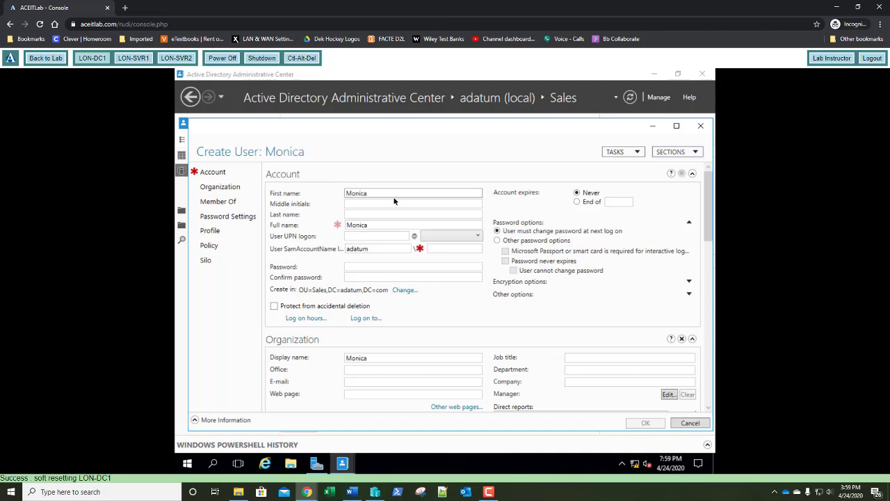
left_click(394, 201)
key("Tab")
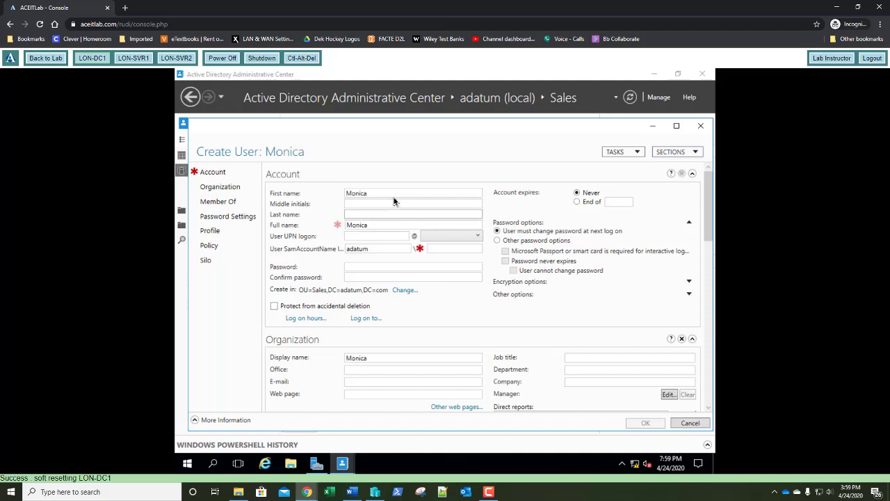
type("Brink")
Enter the UPN logon name, shorten the pre-Windows 2000 logon name, and type the account password.
left_click(365, 237)
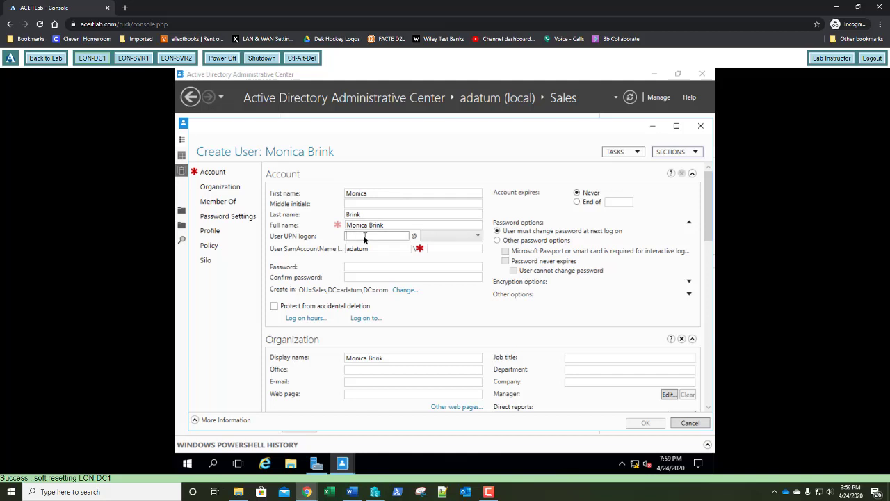
type("moni")
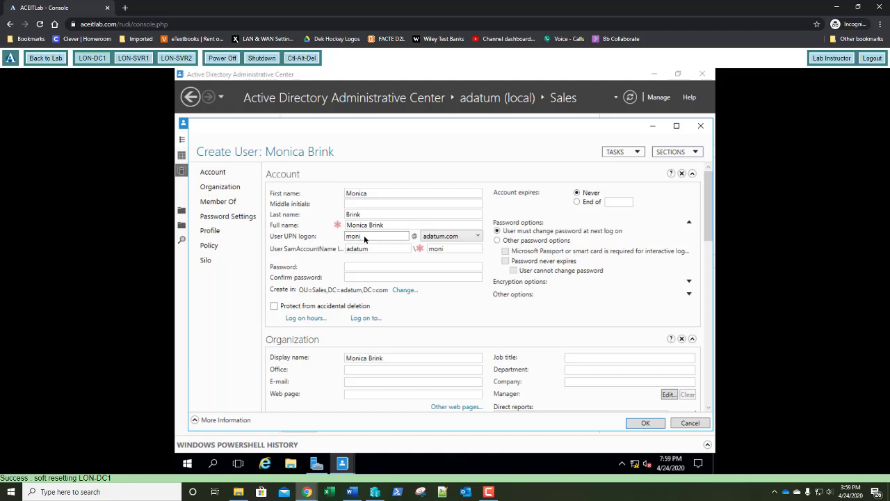
type("a")
type(".brink")
type("c")
left_click(452, 250)
left_click(451, 250)
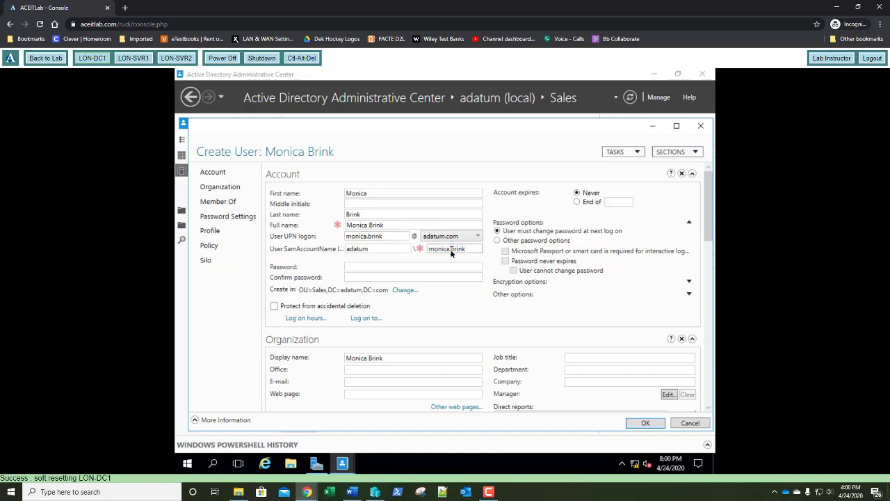
key("Delete")
key("BackSpace")
key("BackSpace")
key("BackSpace")
key("BackSpace")
key("BackSpace")
key("BackSpace")
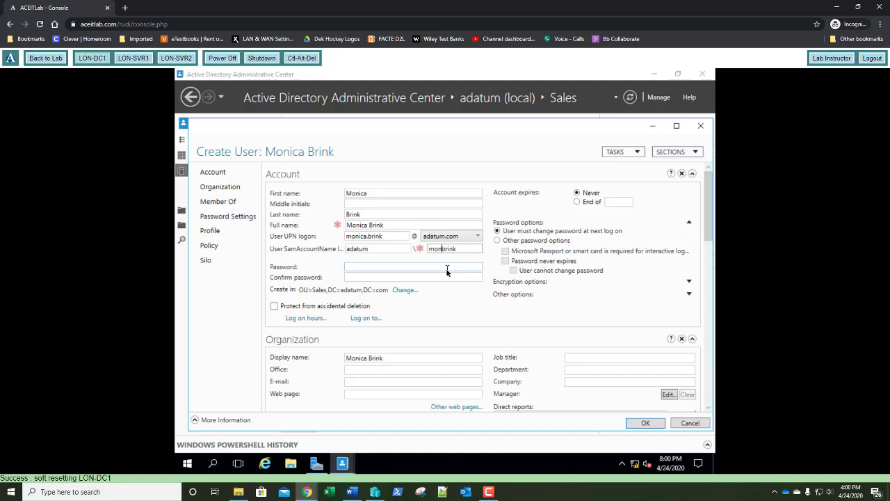
type("m")
left_click(421, 269)
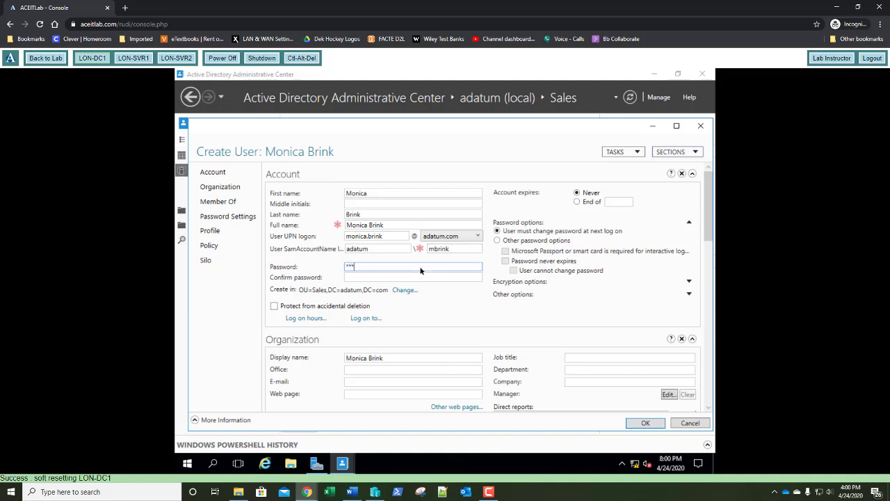
key("Tab")
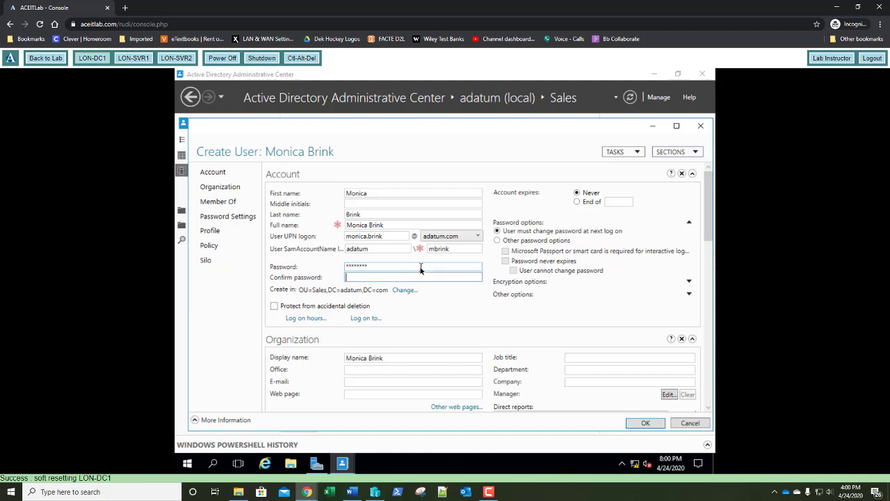
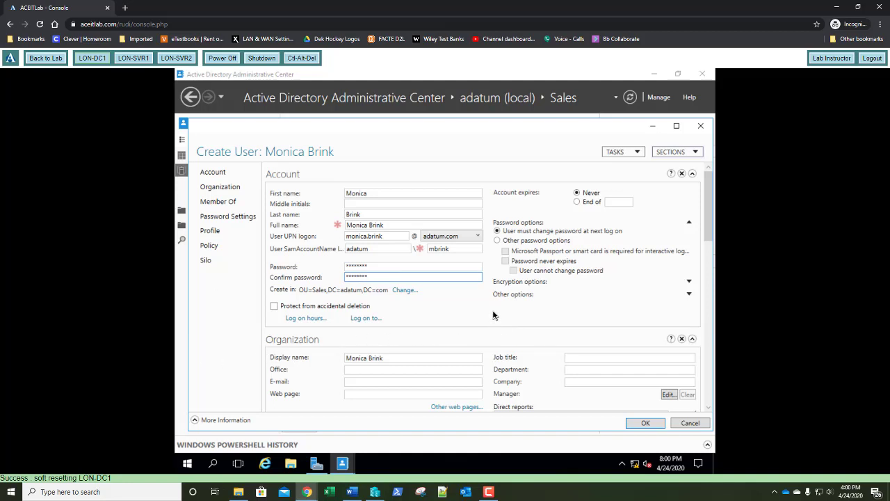
Add the new user to the Sales group under Member Of and create the account.
scroll(493, 314, "down", 2)
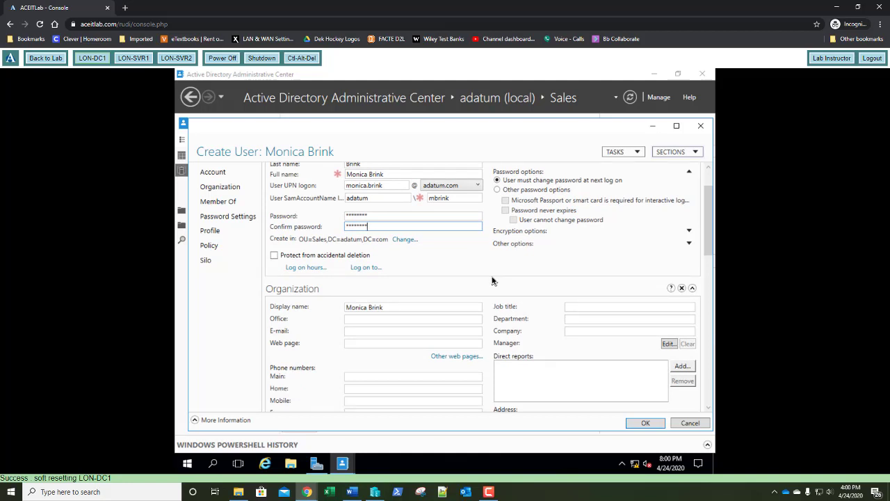
scroll(492, 281, "down", 2)
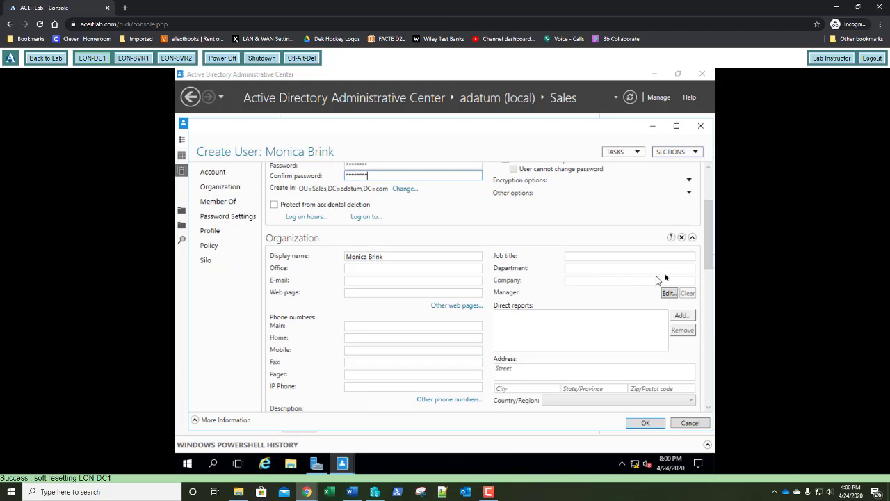
left_click_drag(708, 218, 705, 284)
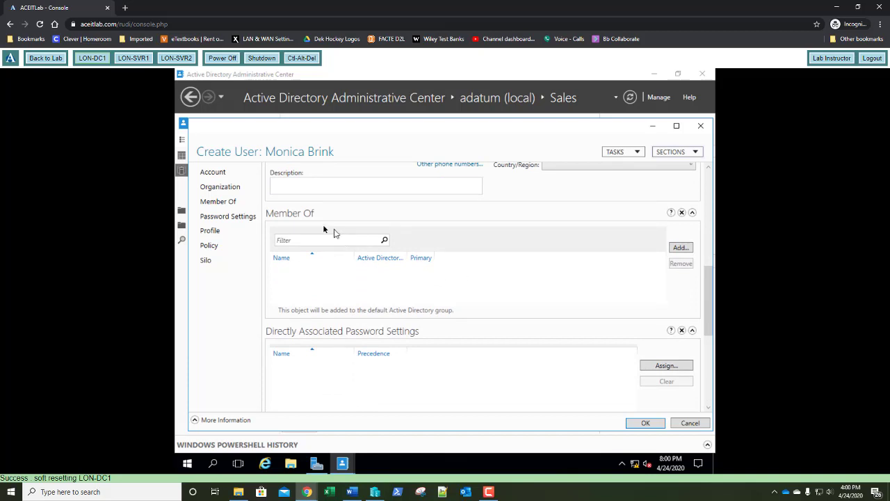
left_click(299, 240)
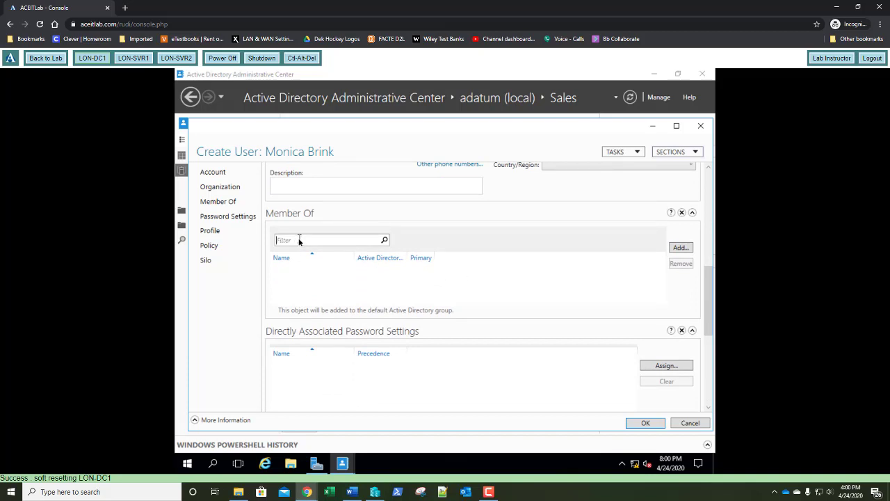
type("sales")
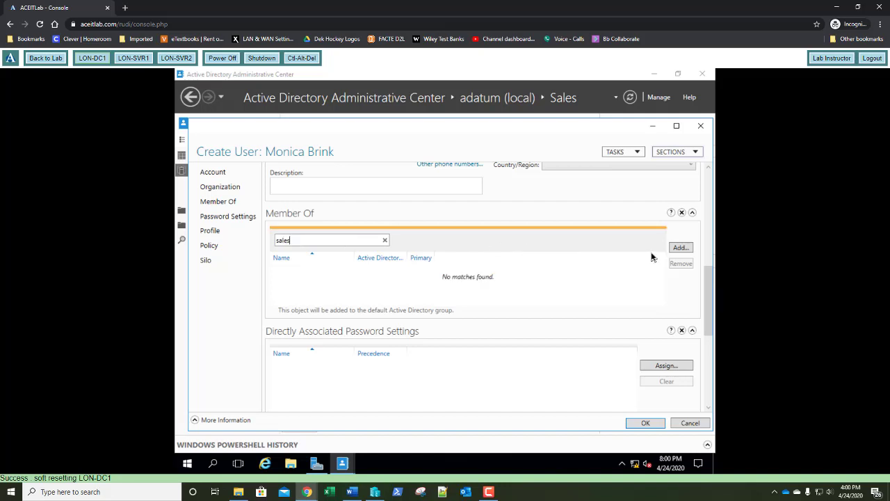
left_click(385, 240)
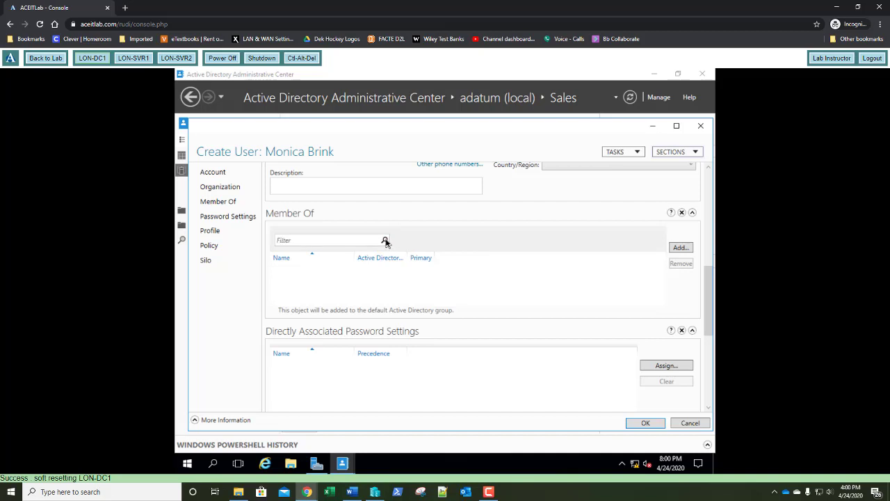
left_click(678, 247)
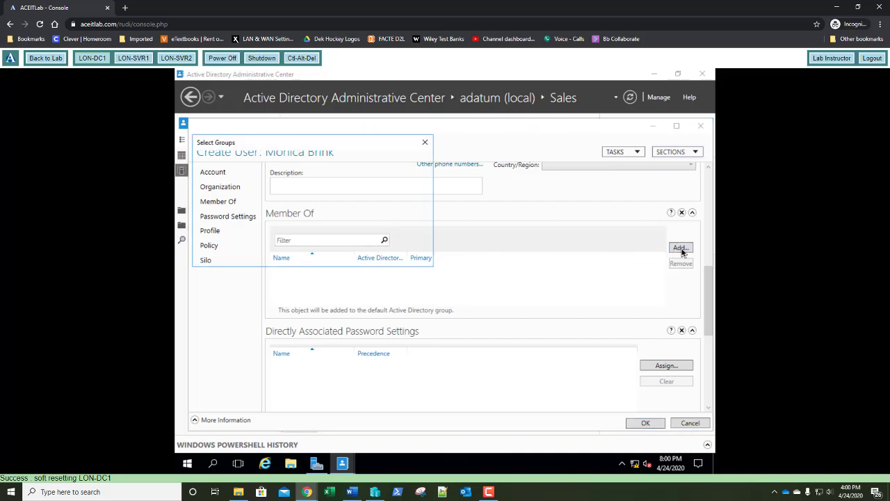
type("sales")
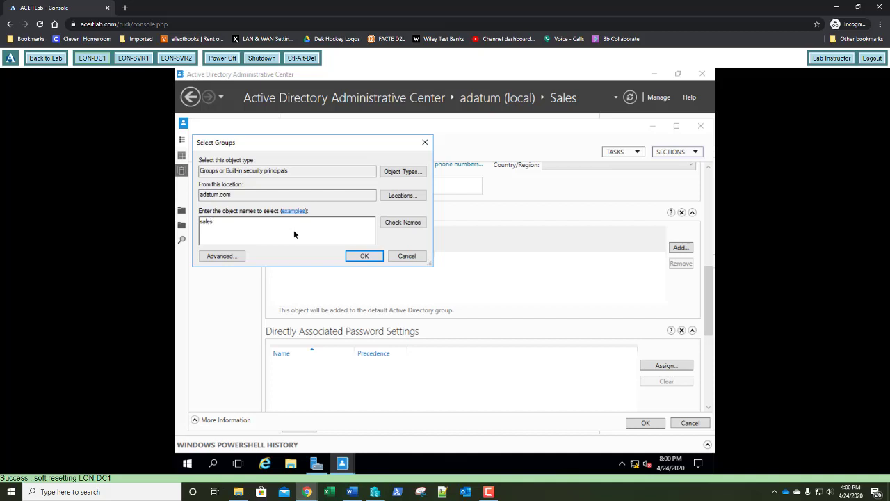
key("Return")
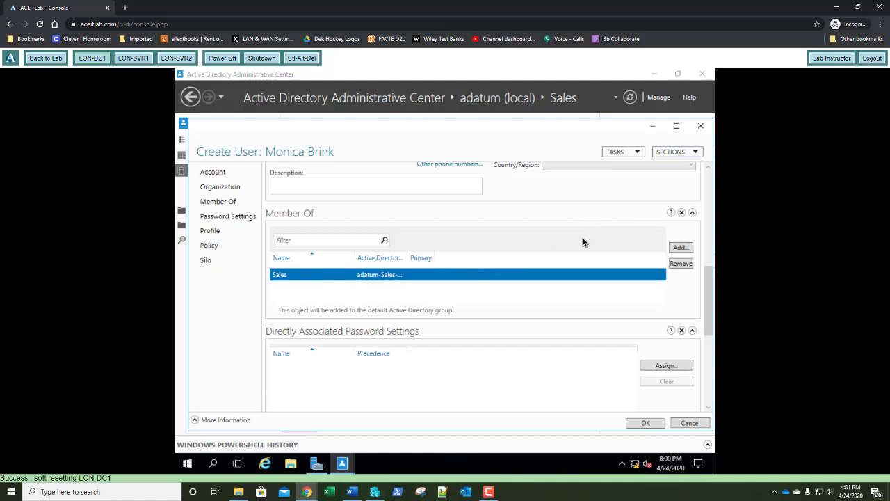
left_click(647, 422)
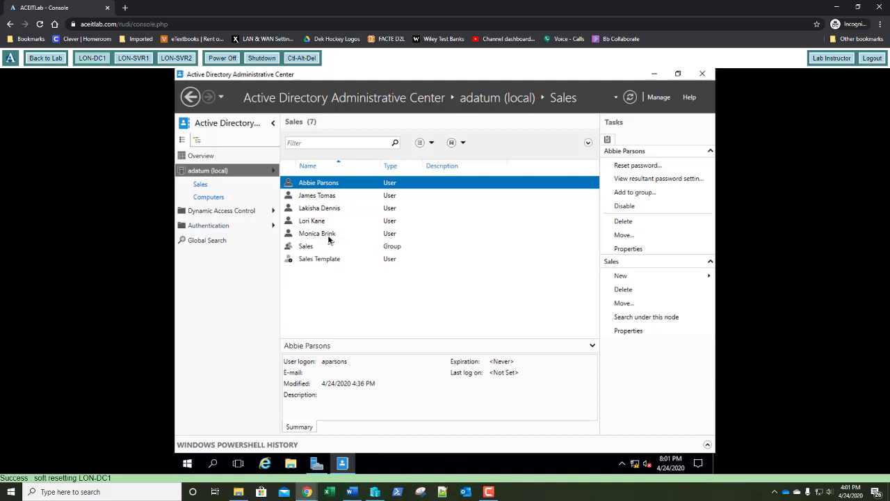
Open the new user's properties and check that Member Of lists Domain Users and Sales.
double_click(330, 237)
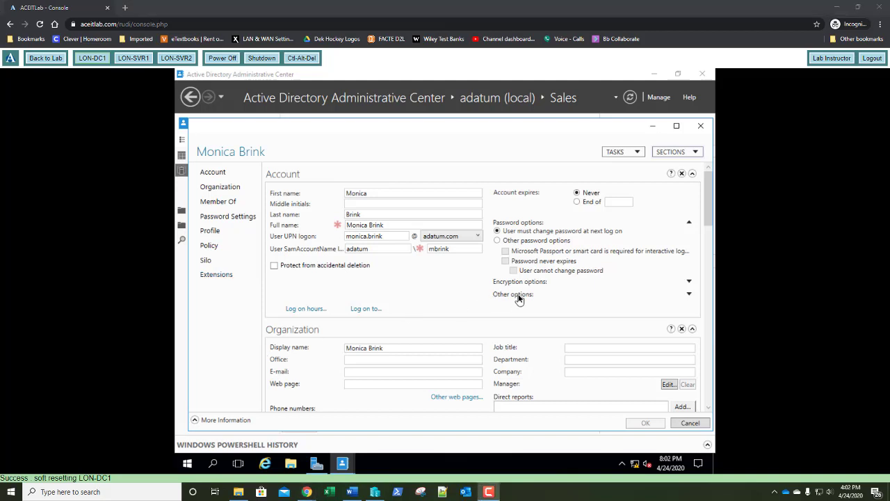
scroll(522, 295, "down", 1)
scroll(560, 277, "down", 3)
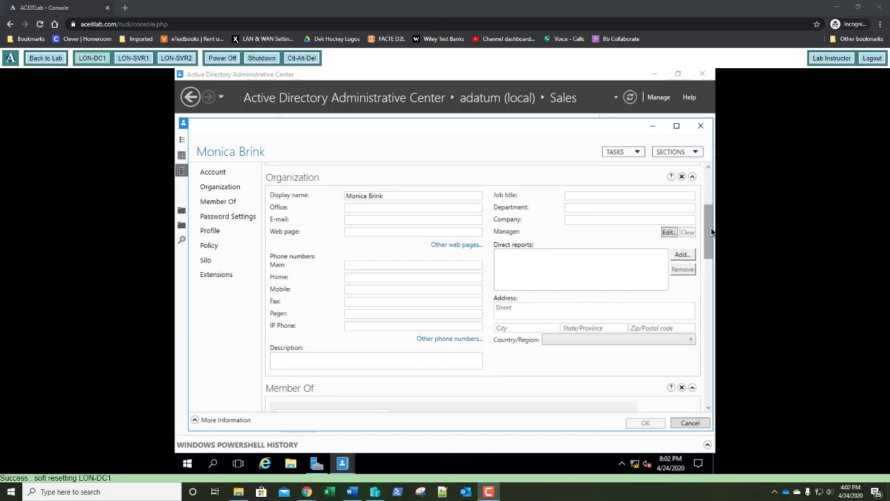
left_click_drag(711, 231, 712, 286)
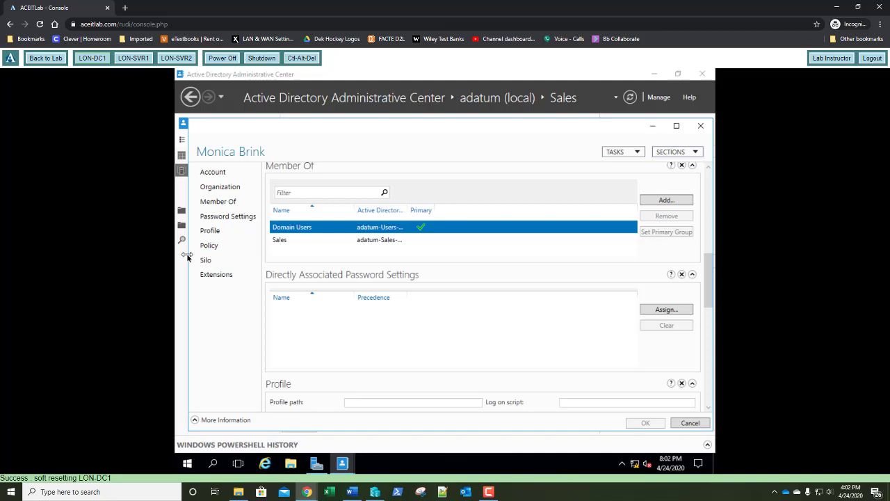
Cancel the user's properties dialog without saving changes.
left_click(690, 423)
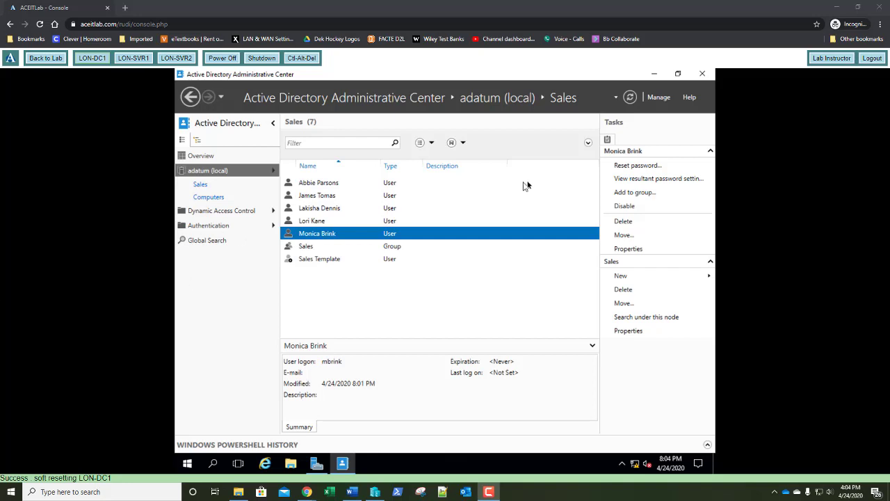
Close Active Directory Administrative Center and launch Group Policy Management in an enlarged window.
left_click(703, 74)
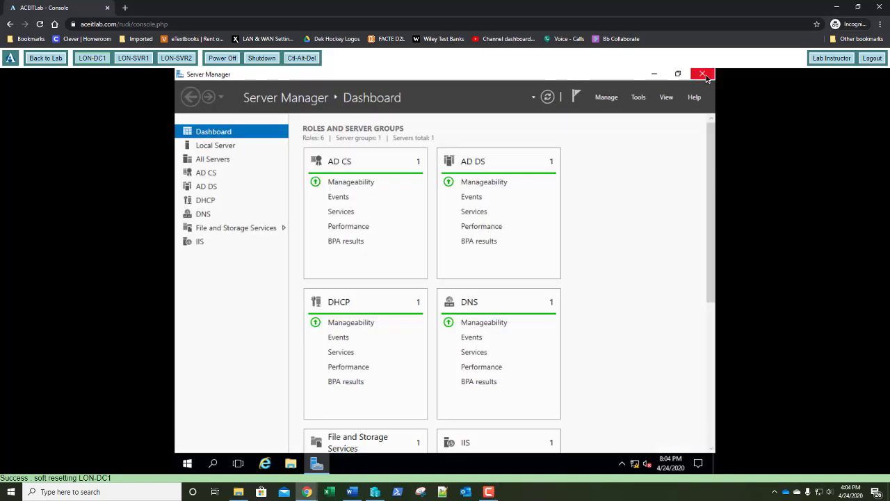
left_click(639, 97)
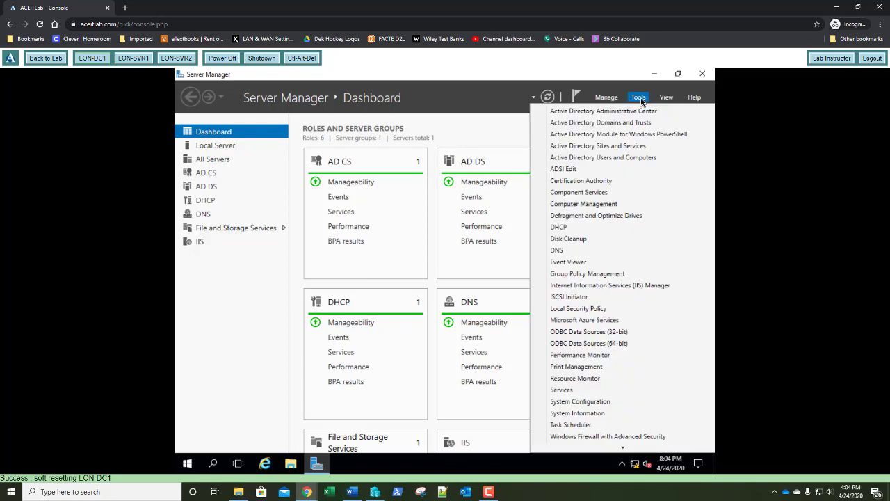
left_click(604, 275)
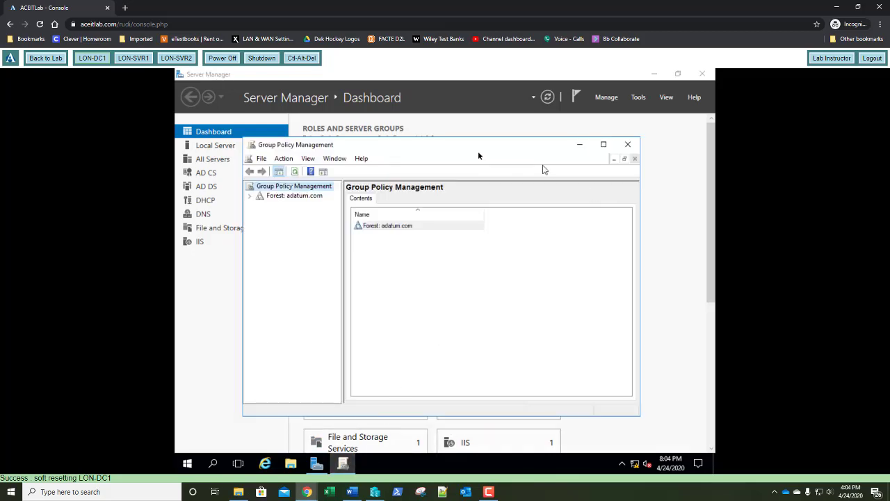
left_click_drag(244, 140, 199, 102)
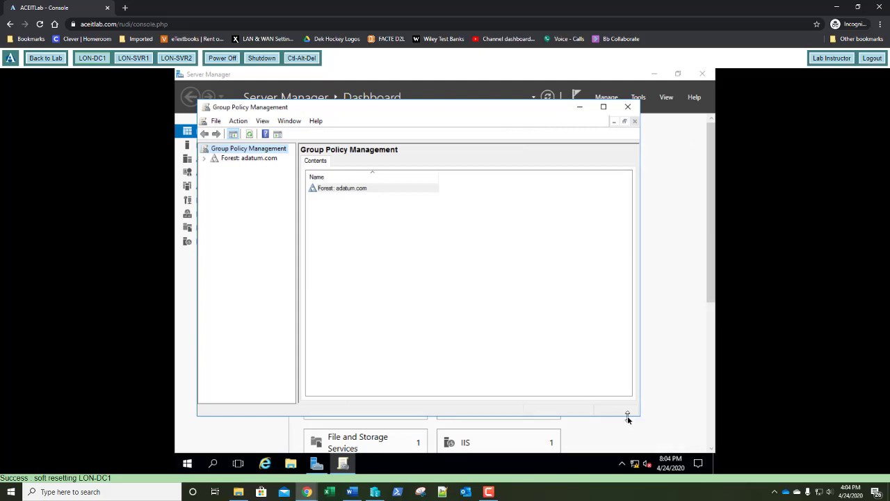
left_click_drag(636, 419, 689, 437)
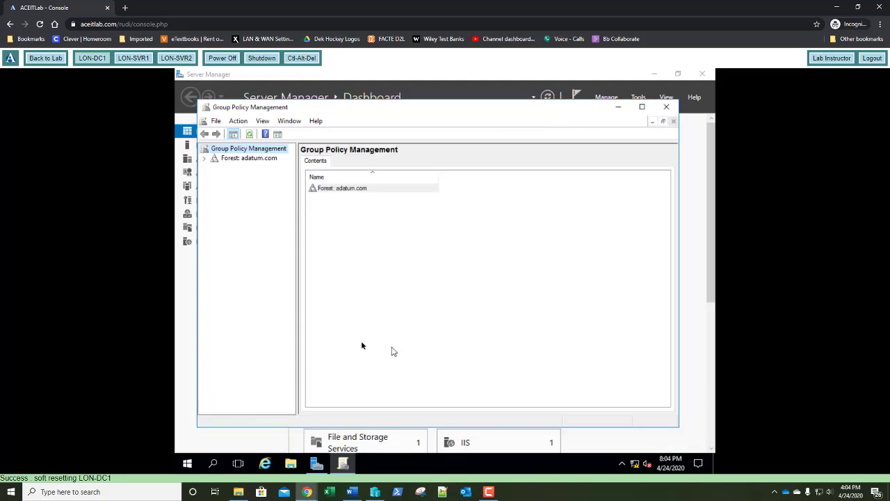
left_click_drag(297, 306, 339, 314)
Expand Forest > Domains > adatum.com > Group Policy Objects to reach Default Domain Controllers Policy.
left_click(229, 160)
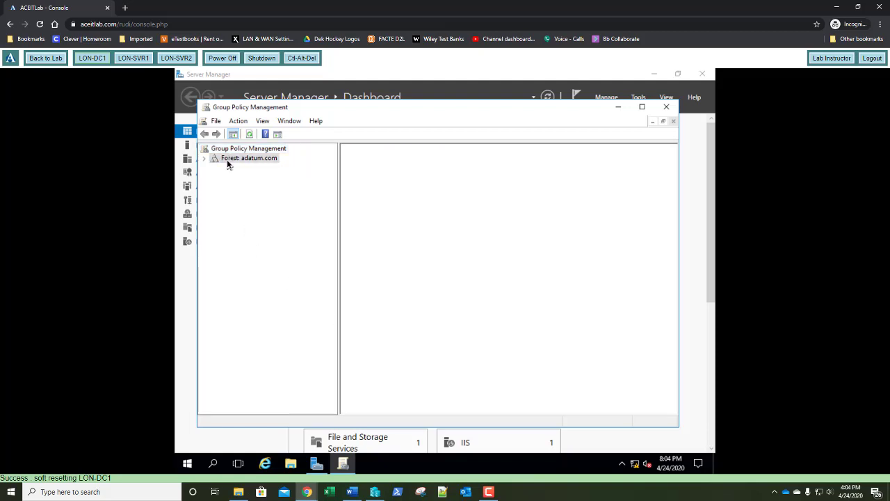
left_click(204, 158)
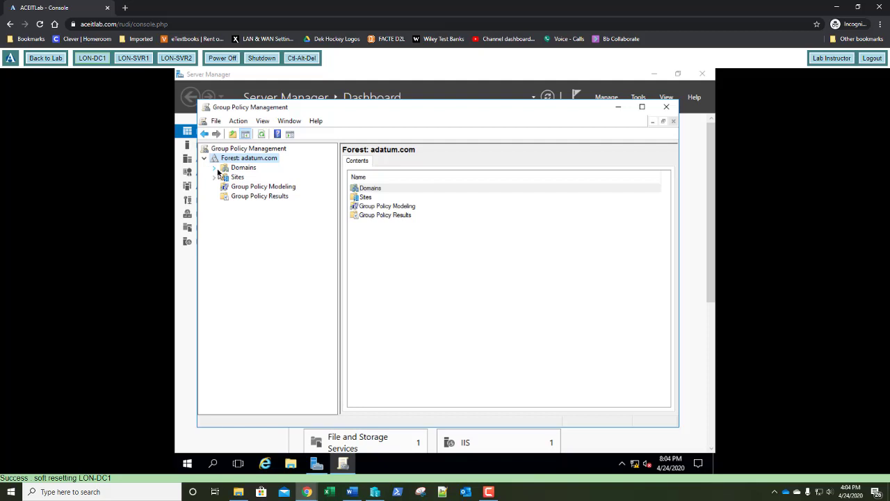
left_click(216, 169)
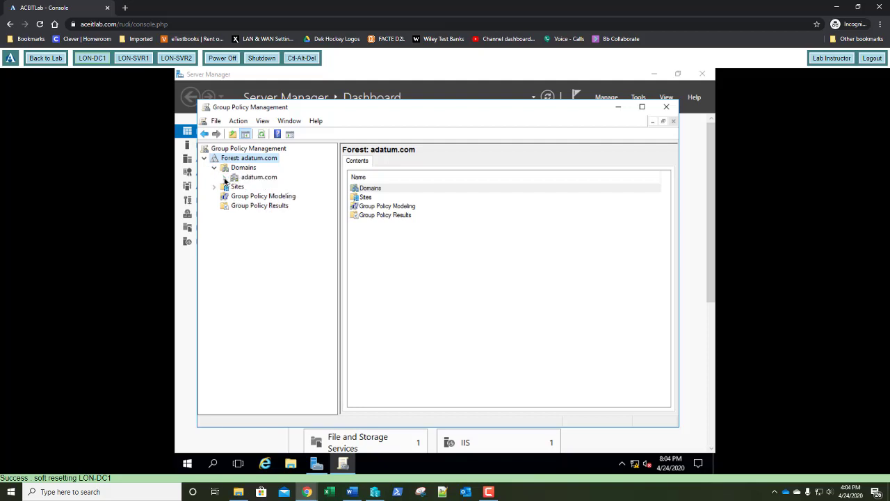
left_click(224, 177)
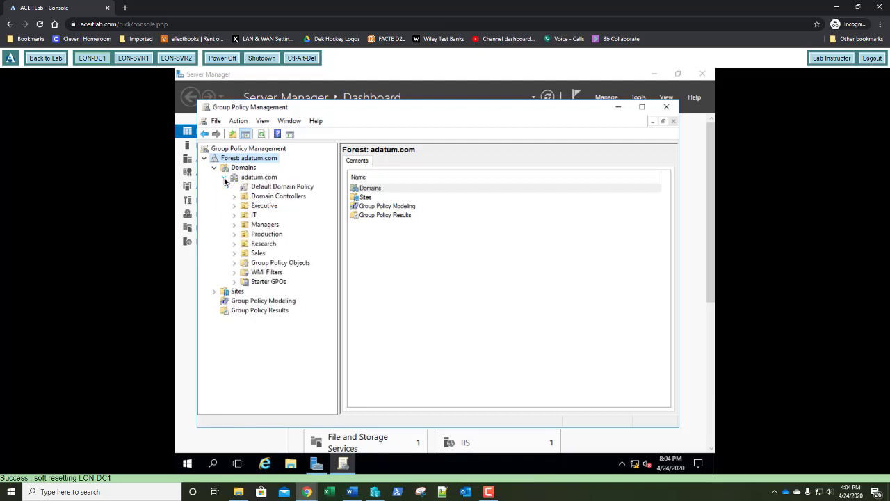
left_click(235, 263)
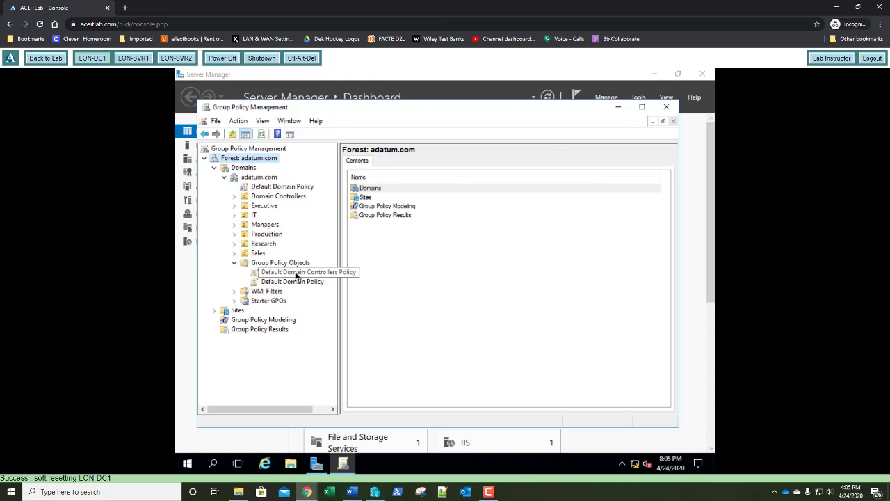
right_click(296, 276)
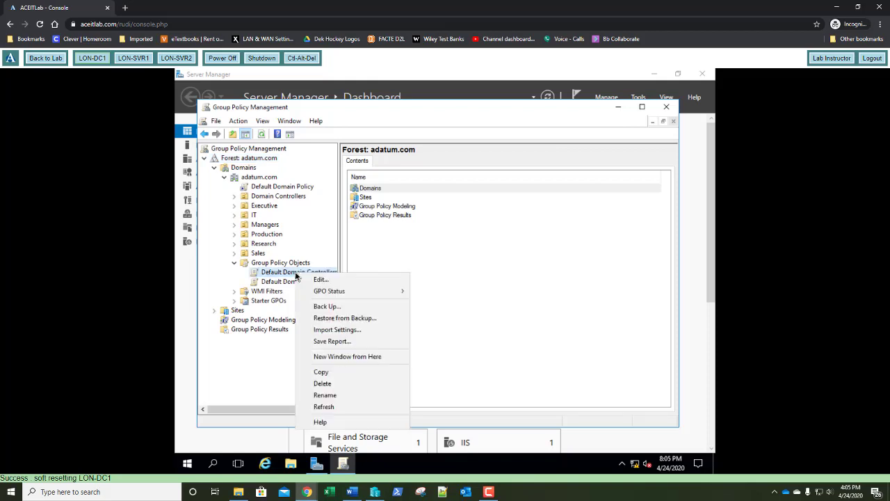
Edit Default Domain Controllers Policy and go to Security Settings > Local Policies > User Rights Assignment.
left_click(320, 279)
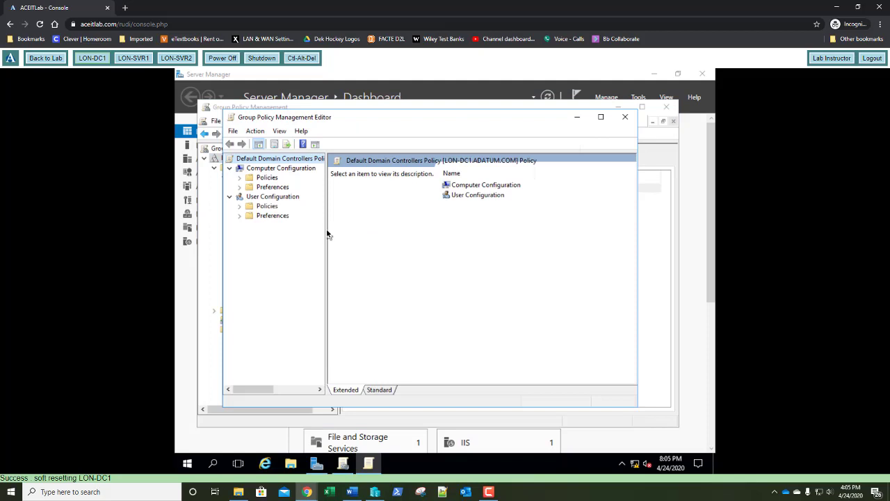
left_click_drag(325, 231, 339, 234)
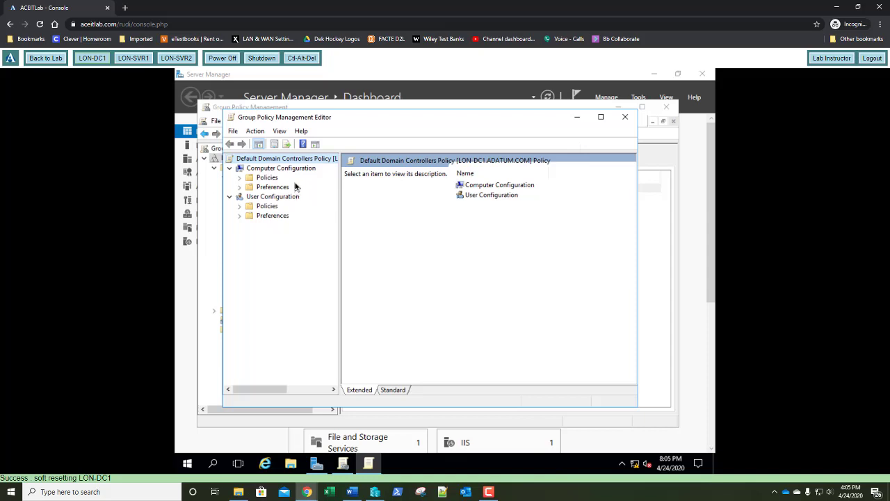
left_click(239, 179)
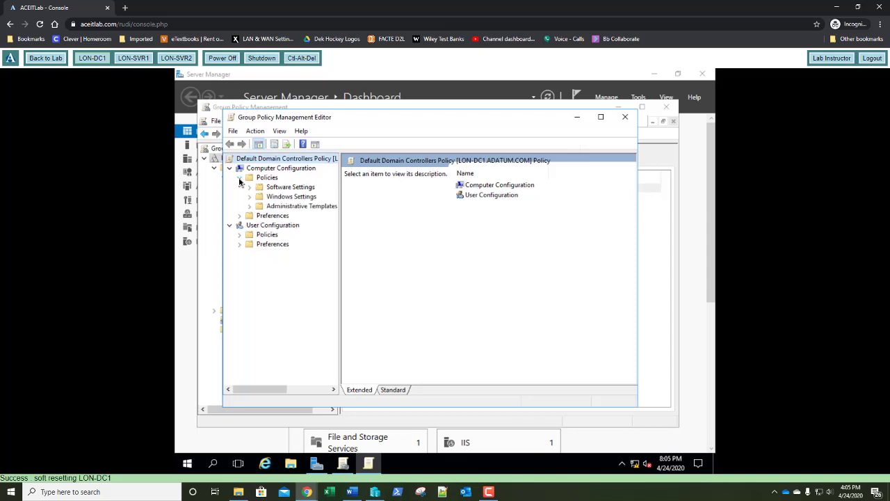
left_click(249, 197)
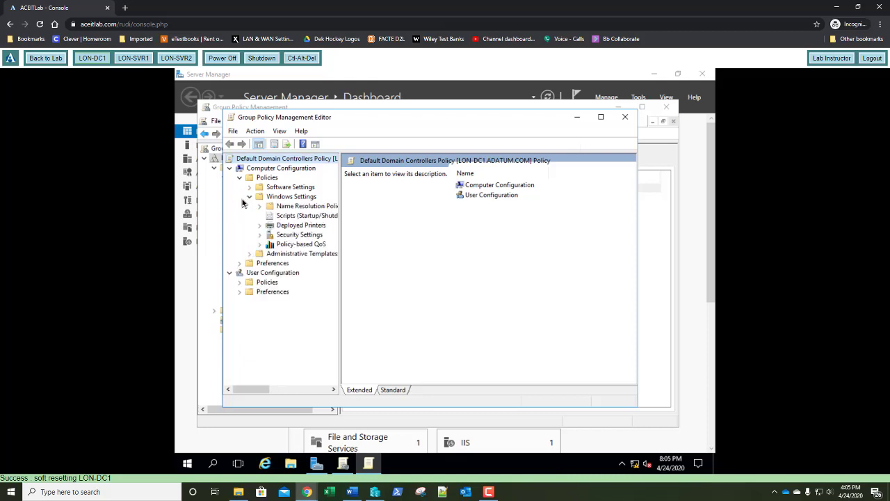
left_click(260, 237)
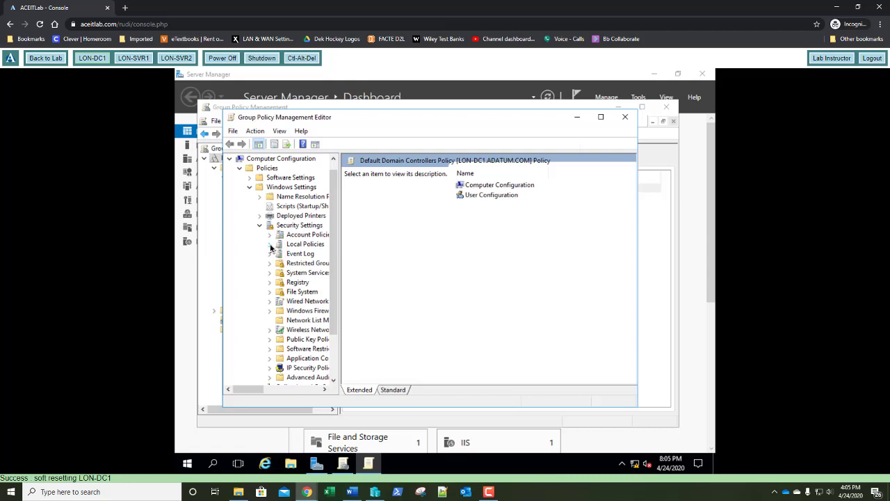
left_click(270, 245)
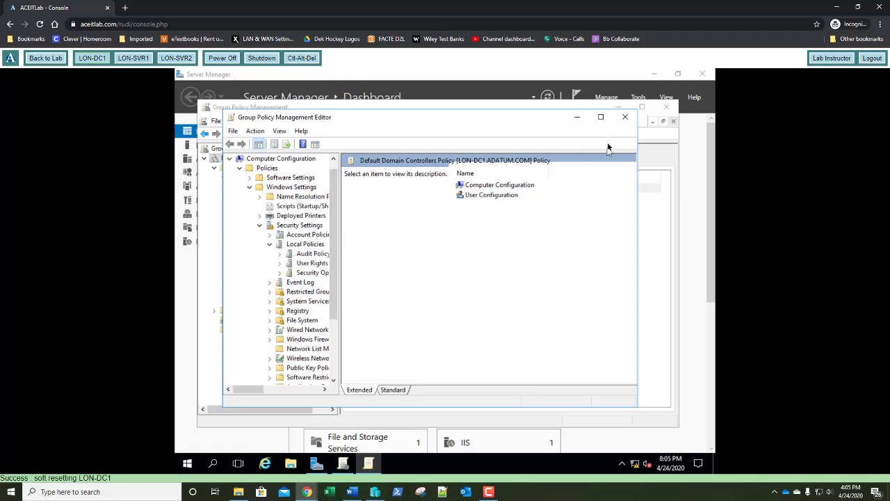
left_click(601, 116)
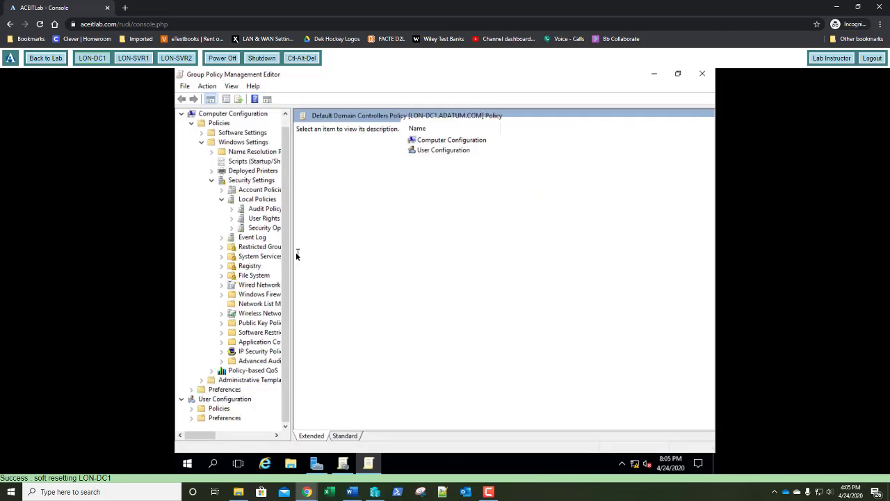
left_click_drag(294, 251, 329, 259)
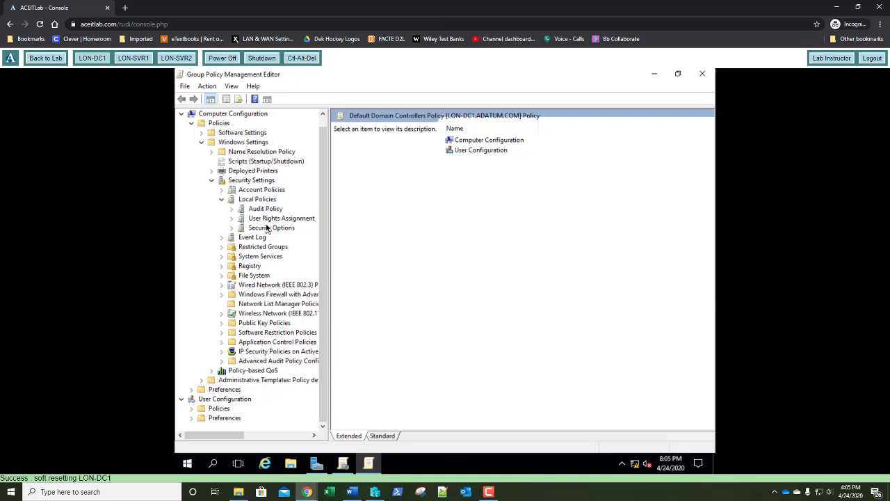
left_click(267, 219)
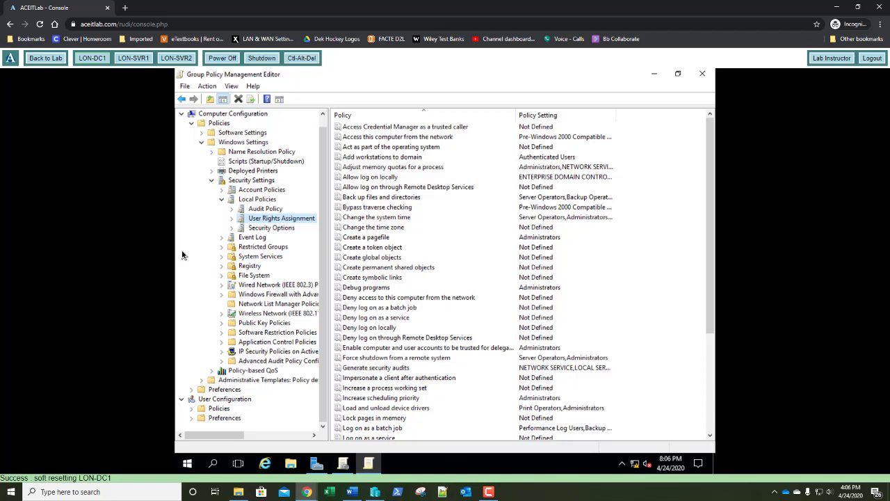
left_click(359, 179)
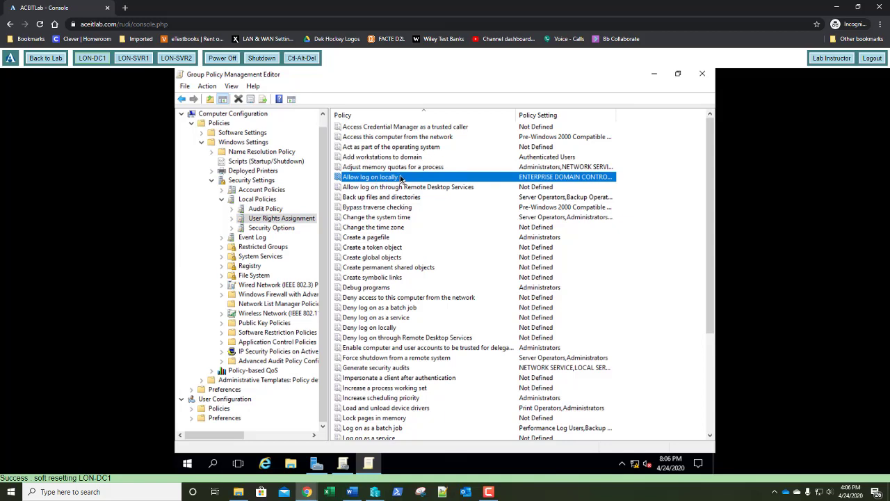
double_click(400, 179)
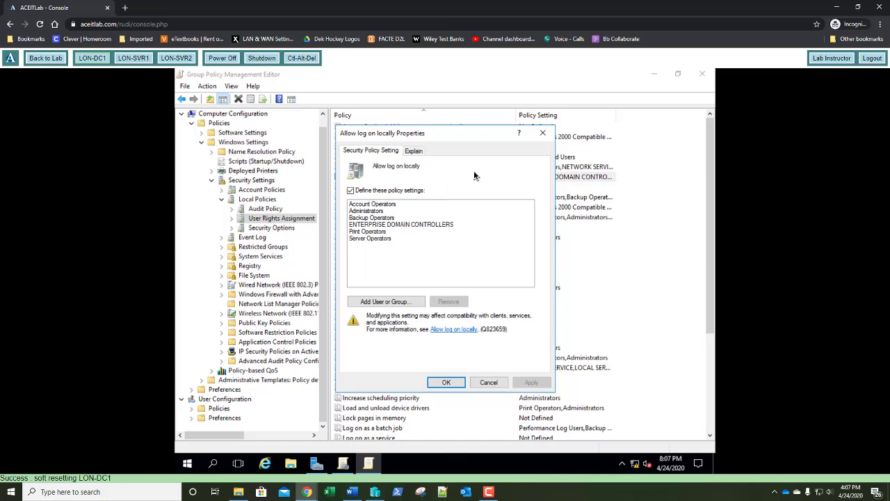
key("Escape")
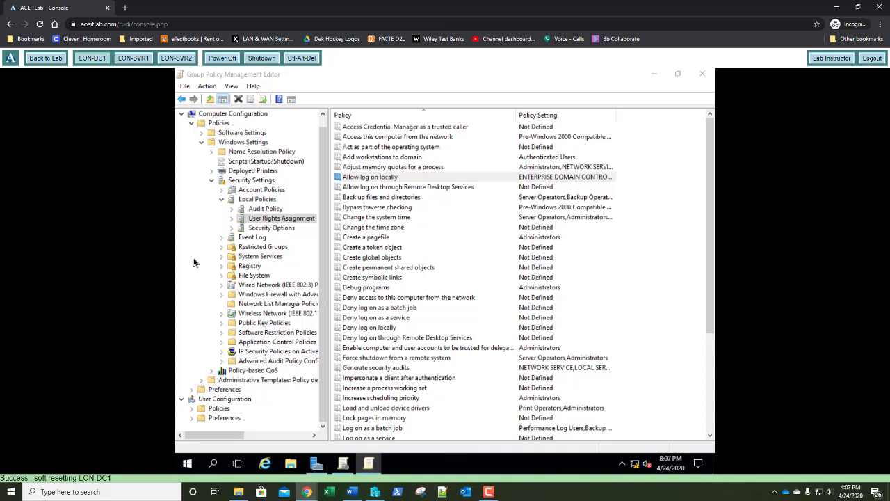
double_click(376, 330)
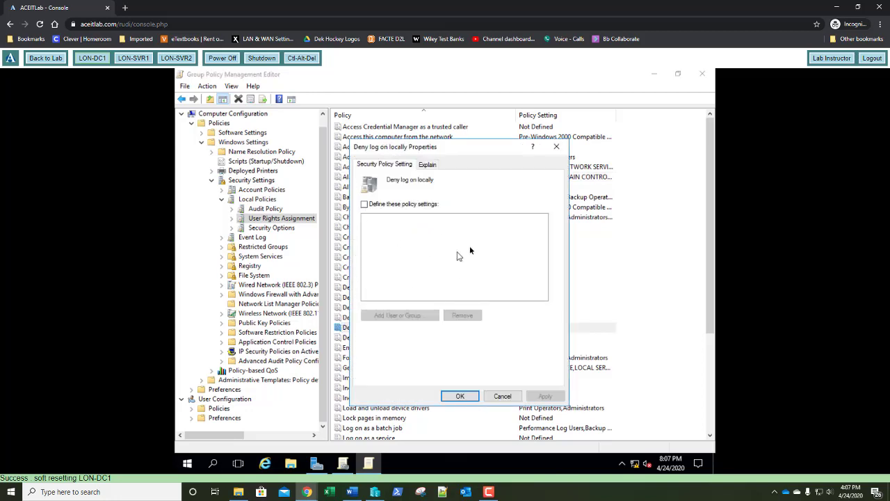
left_click(556, 146)
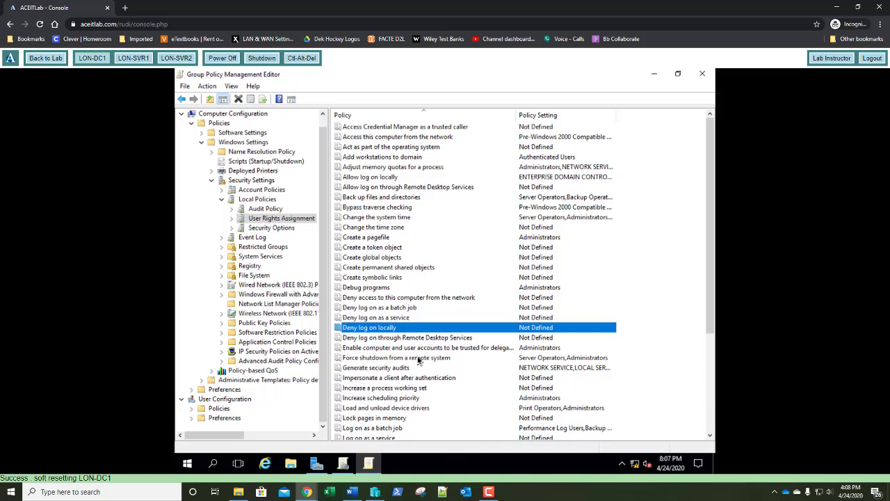
double_click(419, 358)
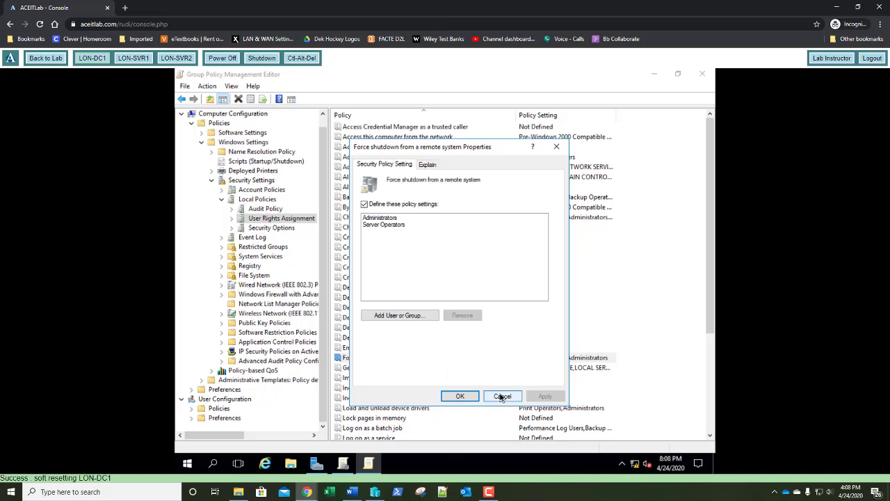
left_click(502, 397)
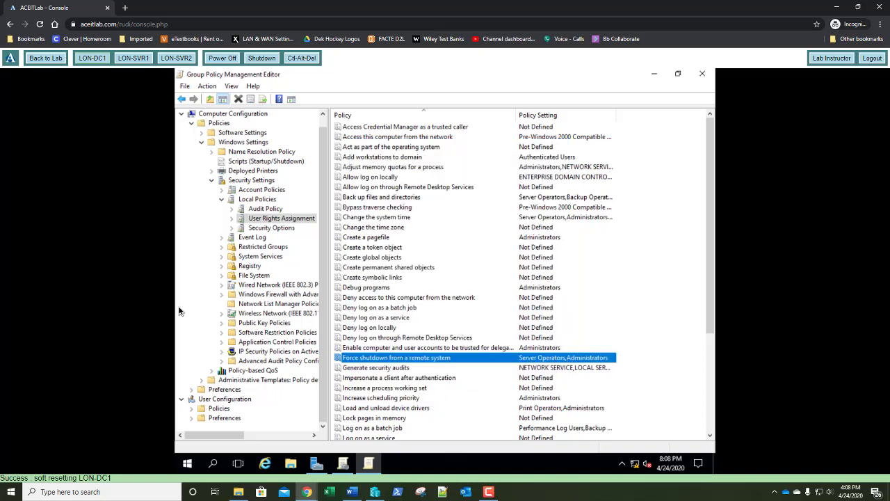
Open Back up files and directories properties, closing the leftover Allow log on locally window.
double_click(404, 201)
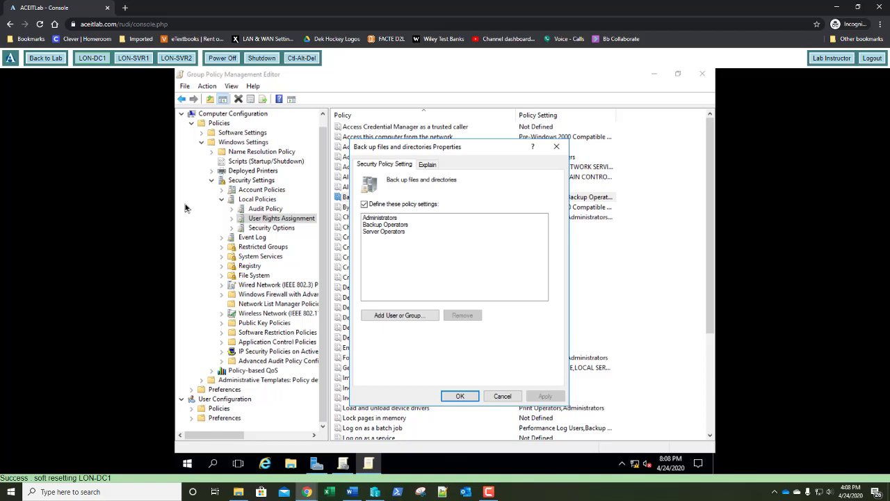
key("Escape")
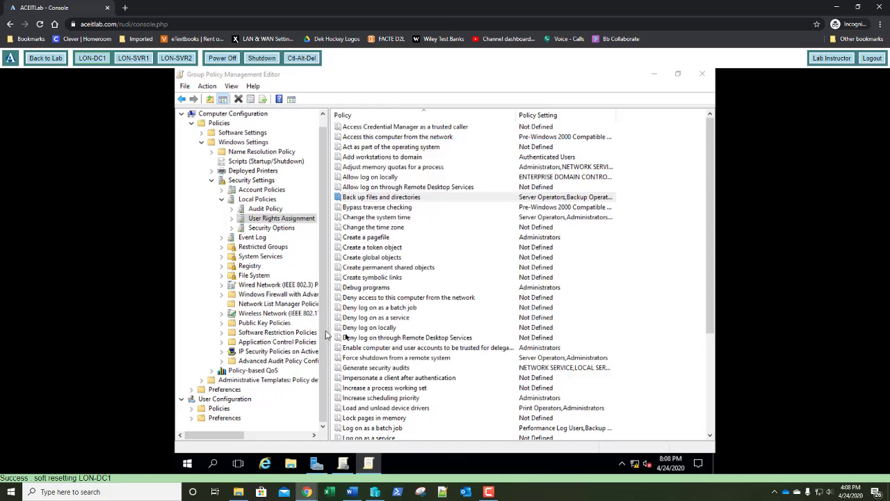
left_click(653, 74)
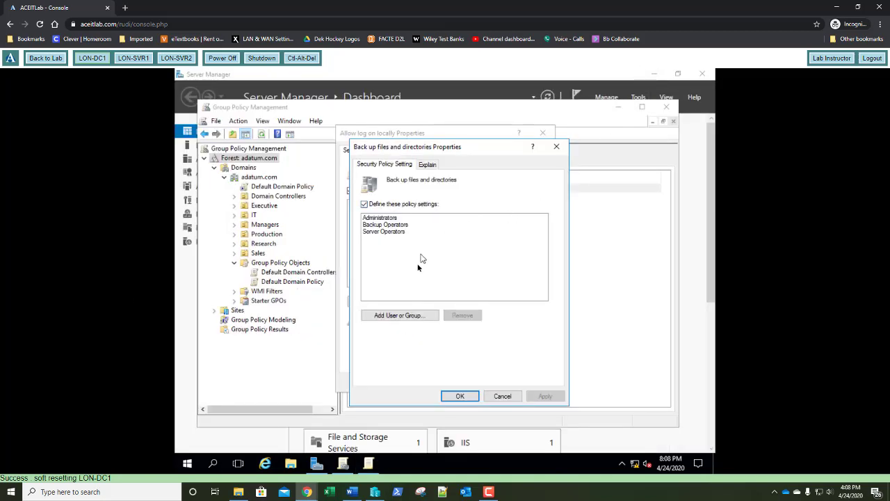
left_click(542, 132)
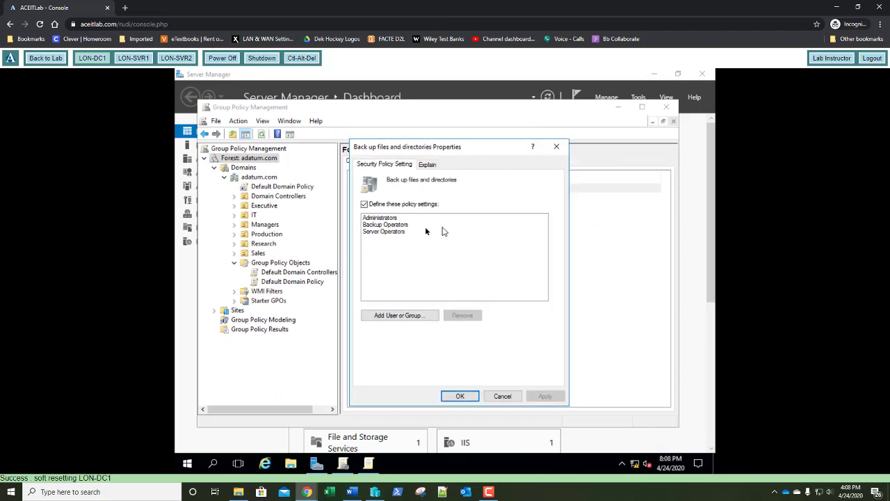
Add ADATUM\Key Admins to Back up files and directories and apply the setting.
left_click(399, 315)
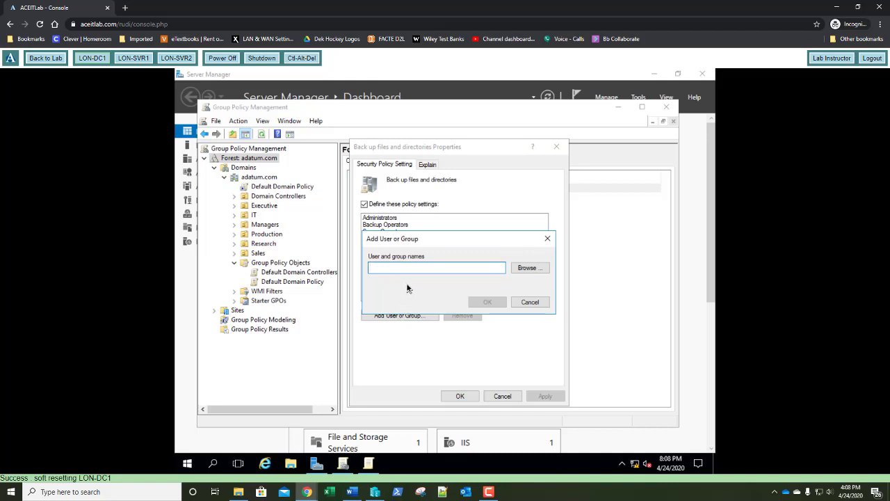
left_click(536, 269)
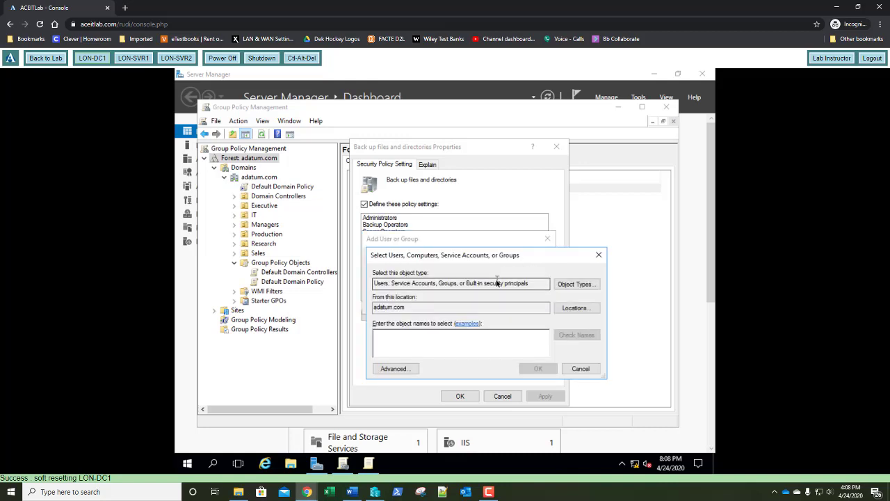
type("key")
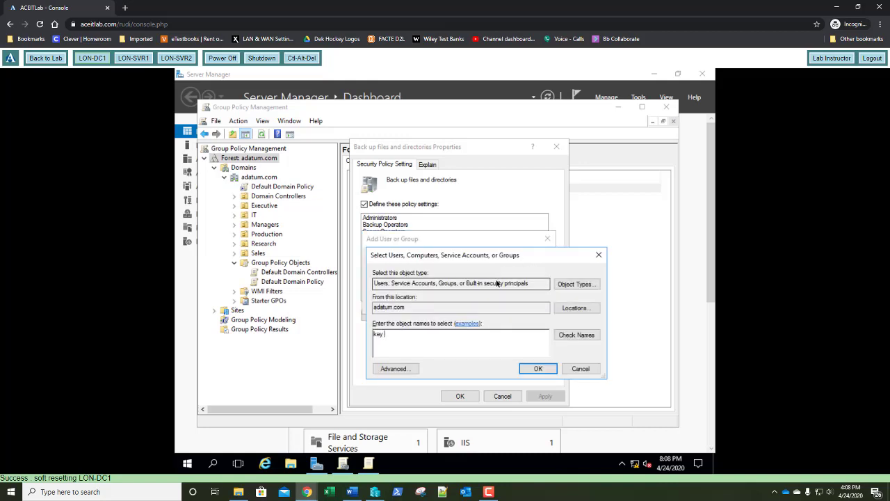
type(" admins")
left_click(577, 335)
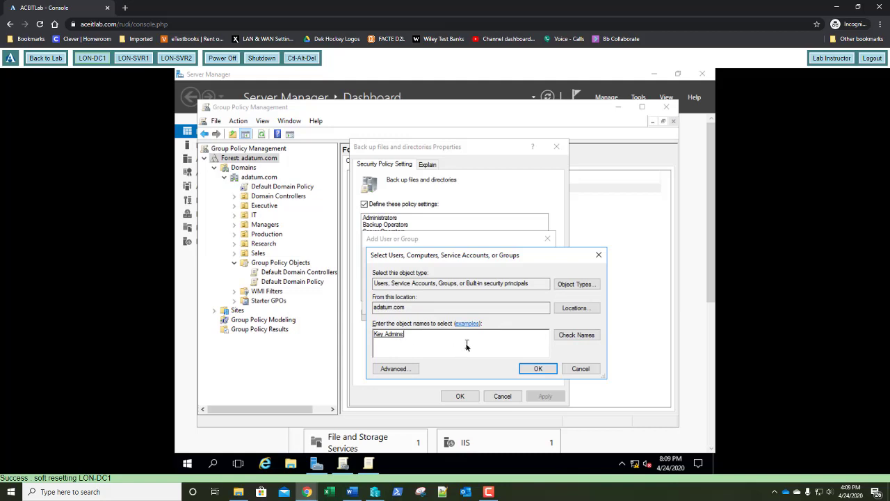
left_click(532, 370)
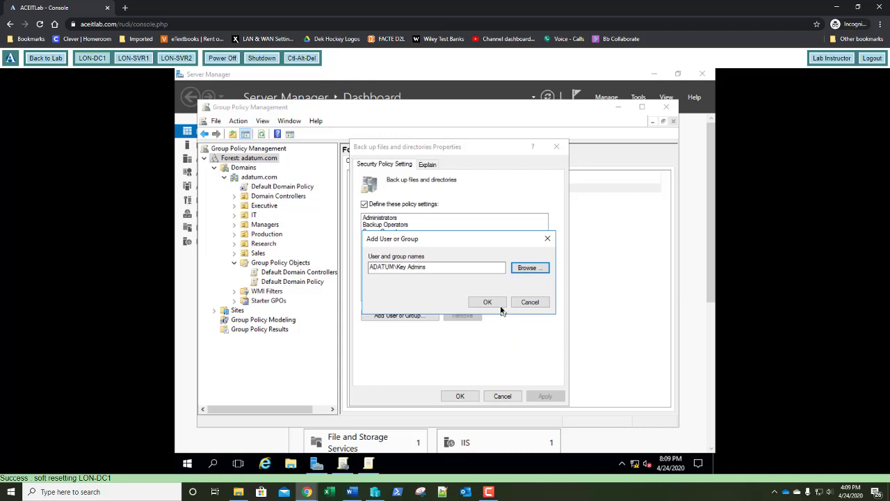
left_click(496, 304)
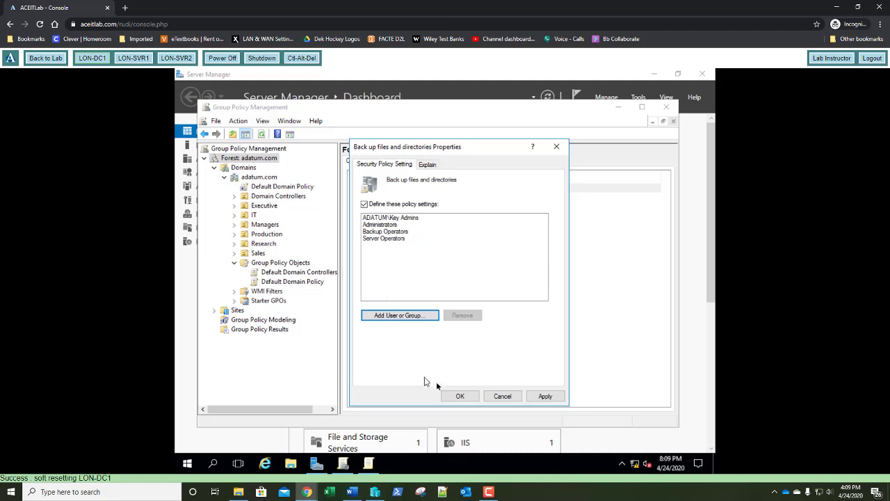
left_click(457, 396)
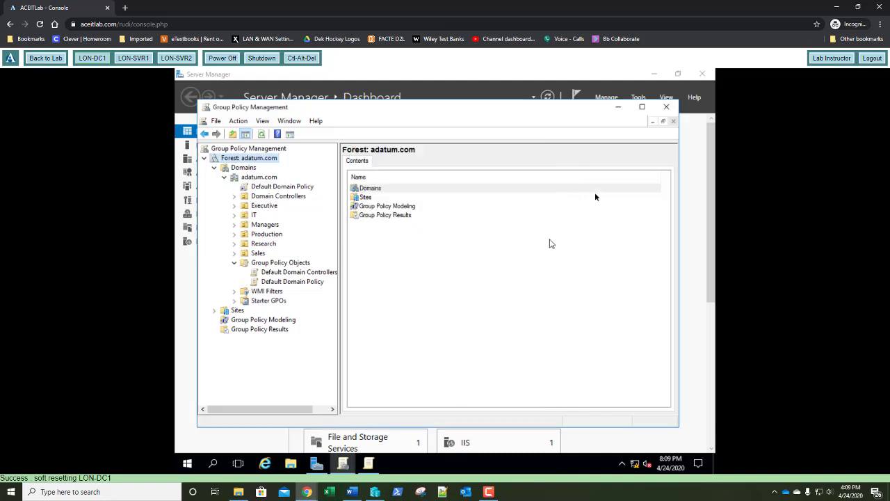
Review the Restore files and directories and Shut down the system rights, cancelling both unchanged.
left_click(368, 464)
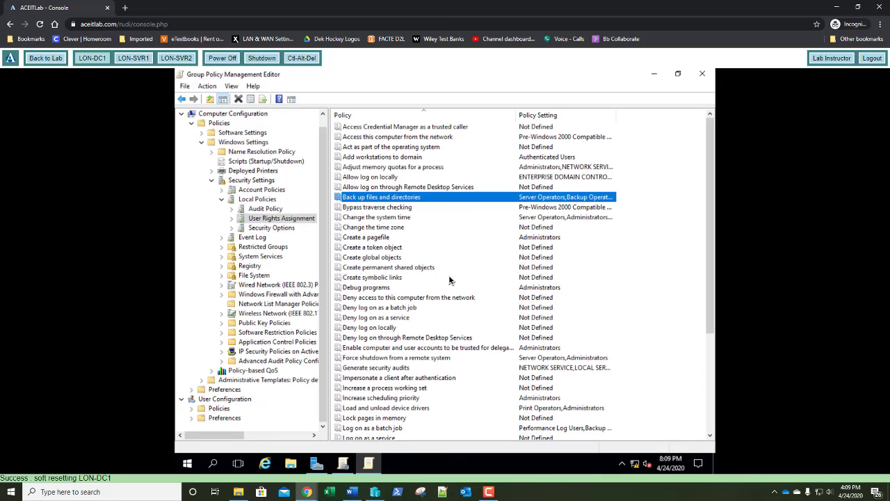
scroll(450, 280, "down", 5)
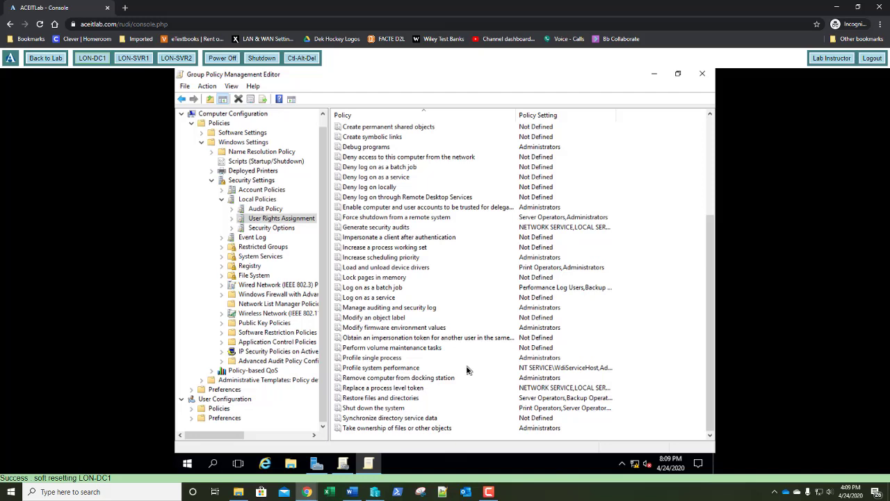
left_click(402, 400)
double_click(401, 400)
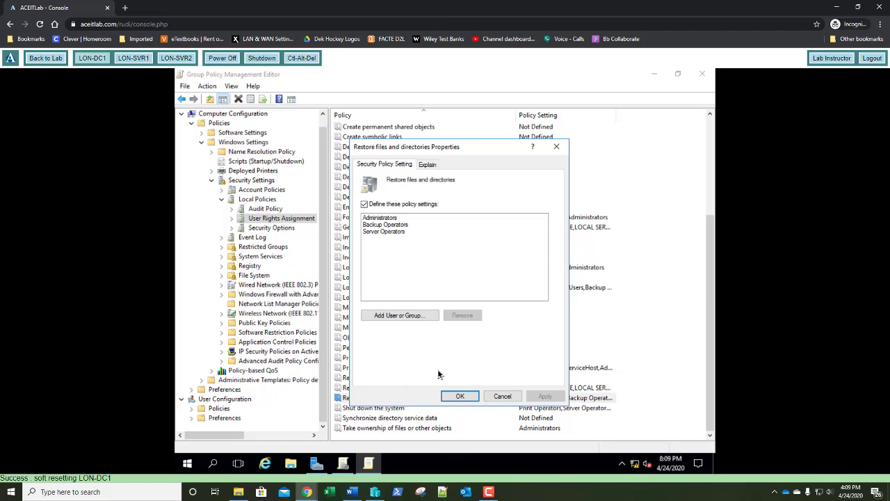
left_click(499, 394)
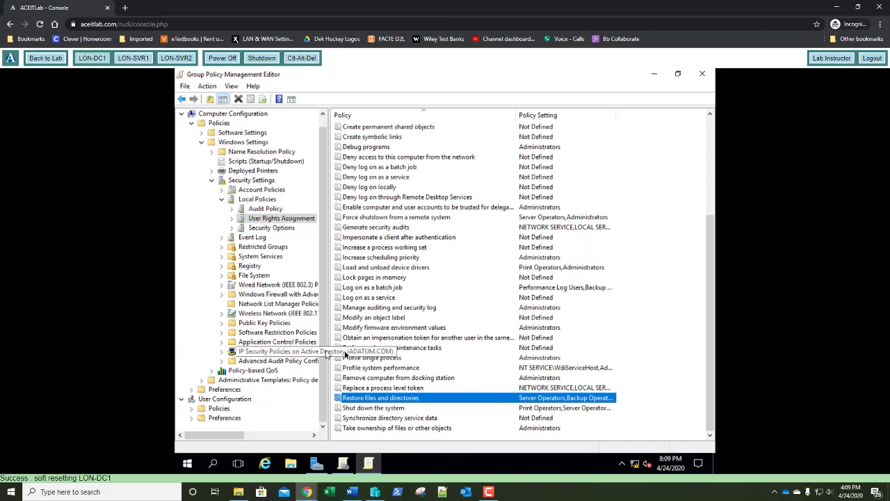
double_click(383, 408)
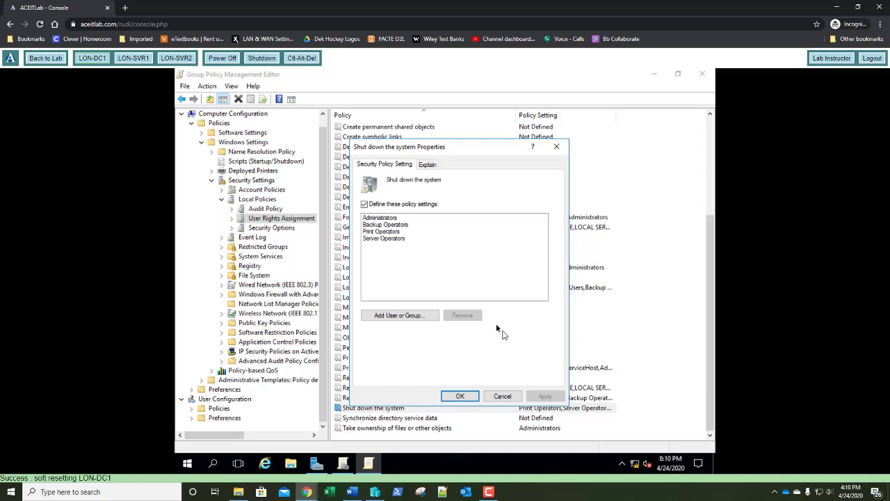
left_click(504, 396)
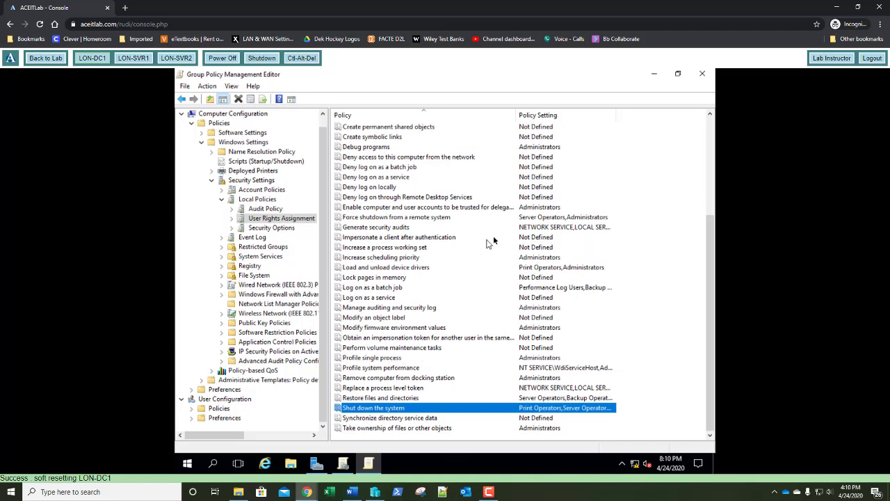
Close Group Policy Management Editor and then Group Policy Management.
left_click(700, 75)
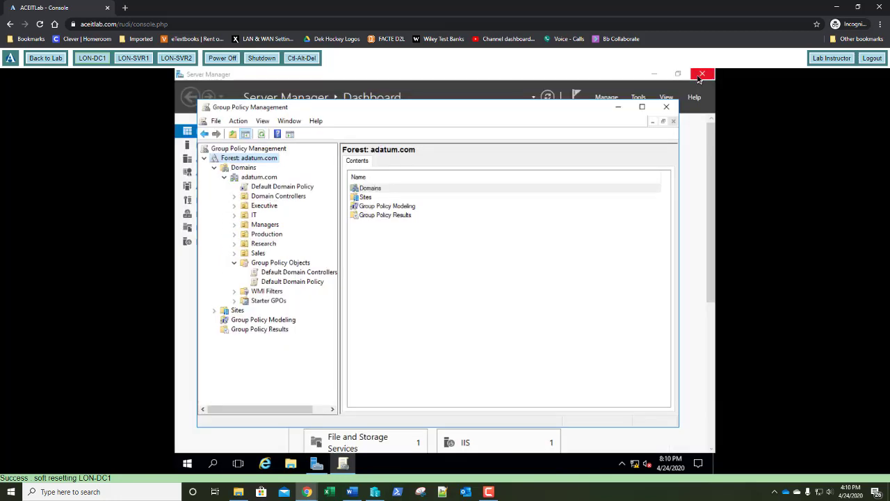
left_click(666, 108)
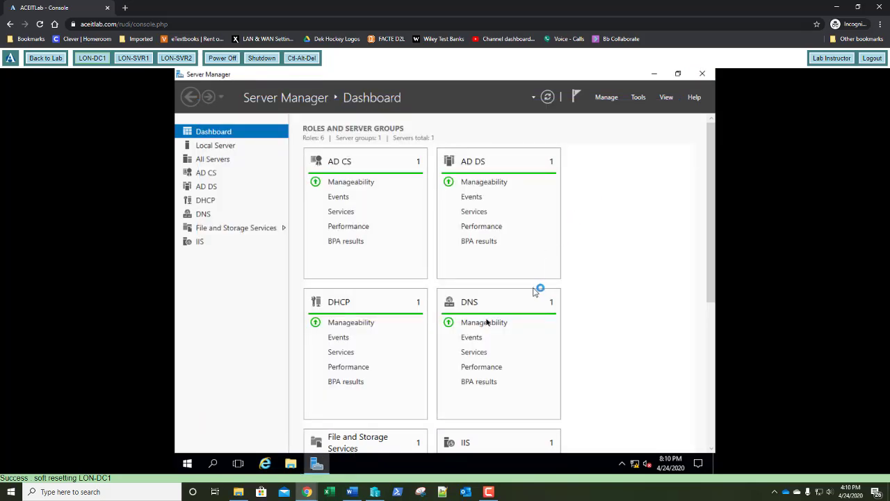